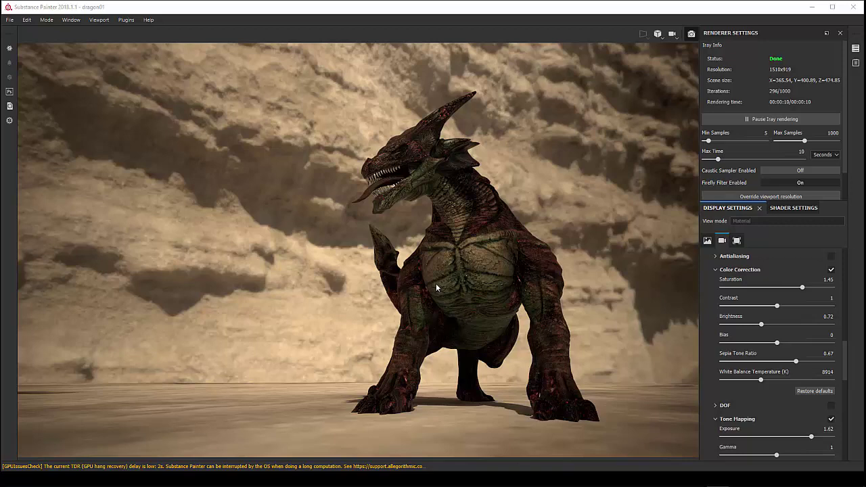
Switch off the Iray renderer to return to the standard painting viewport and layer stack
{"action": "left_click", "coordinate": [691, 35]}
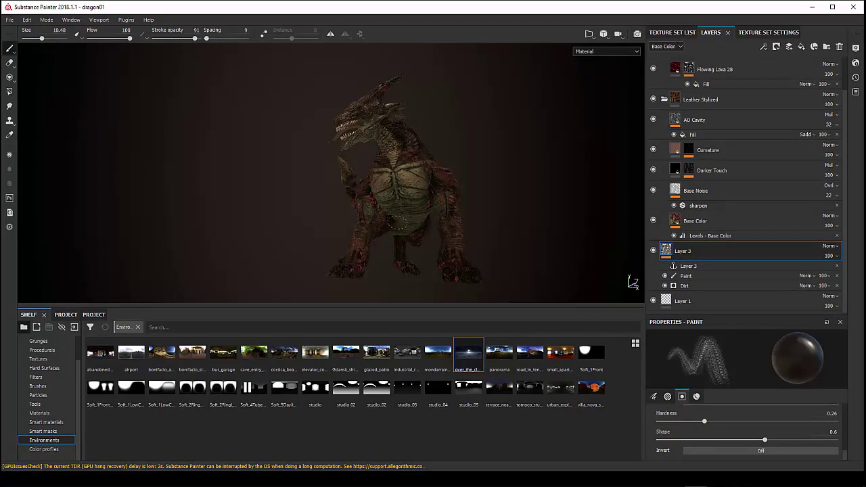
{"action": "left_click_drag", "start_coordinate": [398, 223], "coordinate": [493, 230], "text": "alt"}
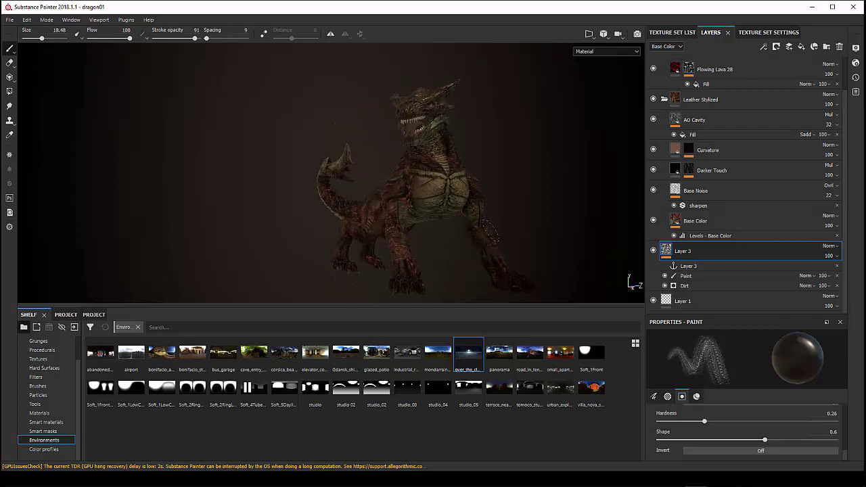
{"action": "right_click_drag", "start_coordinate": [489, 230], "coordinate": [440, 257], "text": "alt"}
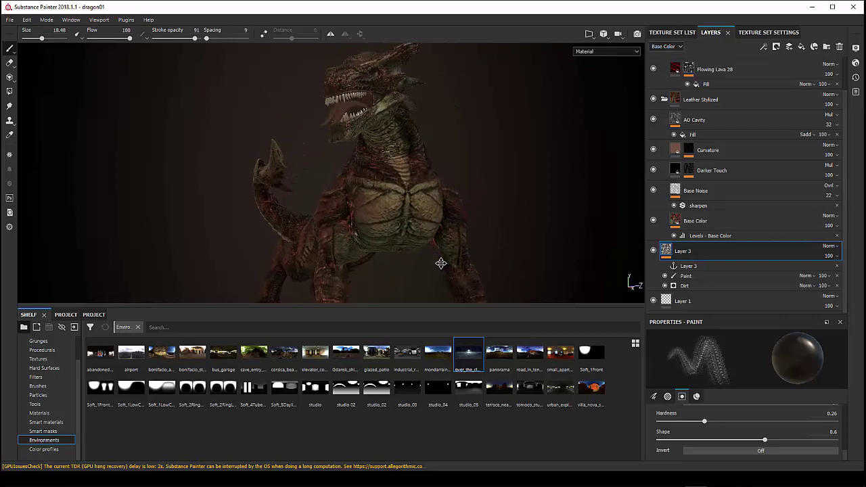
{"action": "middle_click_drag", "start_coordinate": [440, 257], "coordinate": [442, 276], "text": "alt"}
{"action": "mouse_move", "coordinate": [443, 276]}
{"action": "left_mouse_down", "text": "alt"}
{"action": "mouse_move", "coordinate": [456, 225]}
{"action": "mouse_move", "coordinate": [483, 246]}
{"action": "mouse_move", "coordinate": [464, 243]}
{"action": "mouse_move", "coordinate": [478, 251]}
{"action": "mouse_move", "coordinate": [491, 239]}
{"action": "left_mouse_up", "text": "alt"}
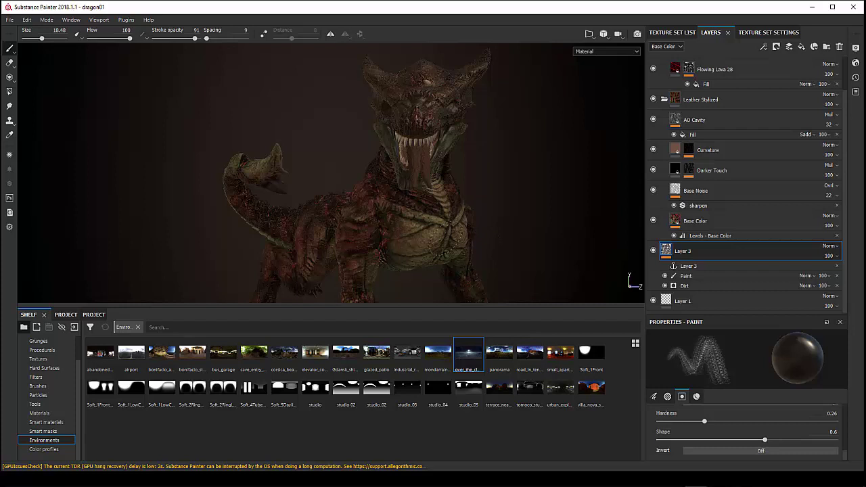
{"action": "scroll", "coordinate": [433, 173], "scroll_direction": "up", "scroll_amount": 1}
{"action": "scroll", "coordinate": [433, 173], "scroll_direction": "up", "scroll_amount": 2}
{"action": "scroll", "coordinate": [433, 173], "scroll_direction": "up", "scroll_amount": 1}
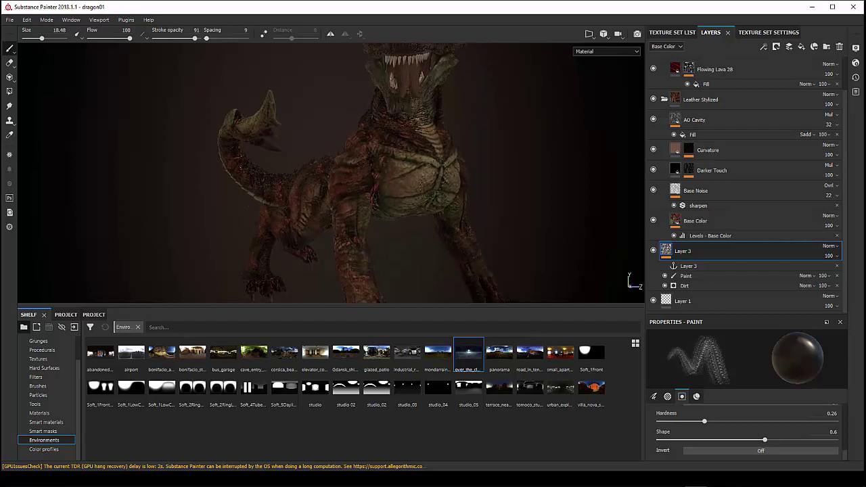
{"action": "scroll", "coordinate": [433, 173], "scroll_direction": "up", "scroll_amount": 2}
{"action": "scroll", "coordinate": [432, 173], "scroll_direction": "down", "scroll_amount": 3}
{"action": "mouse_move", "coordinate": [379, 183]}
{"action": "left_mouse_down", "text": "alt"}
{"action": "mouse_move", "coordinate": [379, 207]}
{"action": "mouse_move", "coordinate": [480, 183]}
{"action": "mouse_move", "coordinate": [479, 216]}
{"action": "left_mouse_up", "text": "alt"}
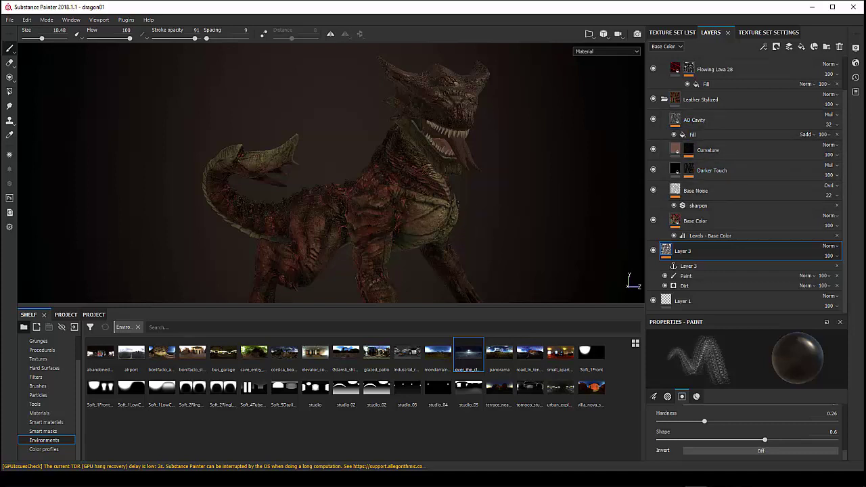
{"action": "mouse_move", "coordinate": [433, 208]}
{"action": "left_mouse_down", "text": "alt"}
{"action": "mouse_move", "coordinate": [359, 205]}
{"action": "mouse_move", "coordinate": [395, 188]}
{"action": "left_mouse_up", "text": "alt"}
{"action": "right_click_drag", "start_coordinate": [414, 230], "coordinate": [422, 248], "text": "alt"}
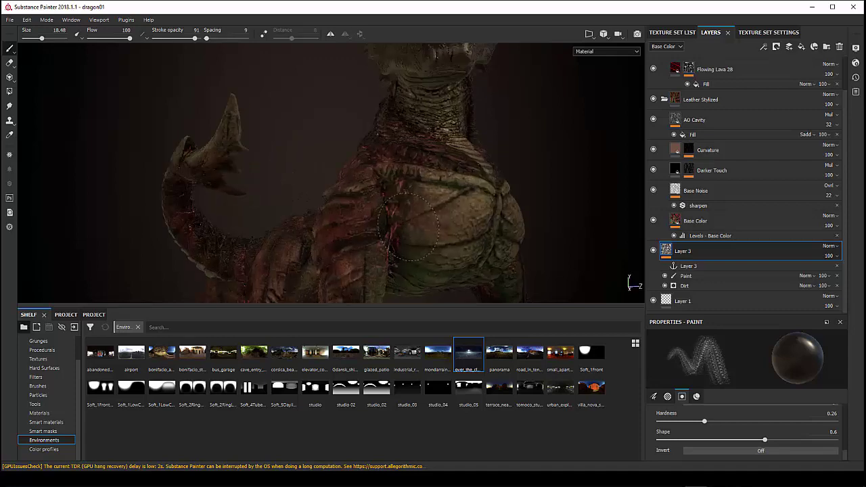
{"action": "left_click_drag", "start_coordinate": [423, 248], "coordinate": [369, 240], "text": "alt"}
{"action": "scroll", "coordinate": [433, 232], "scroll_direction": "up", "scroll_amount": 2}
{"action": "left_click_drag", "start_coordinate": [433, 232], "coordinate": [350, 199], "text": "alt"}
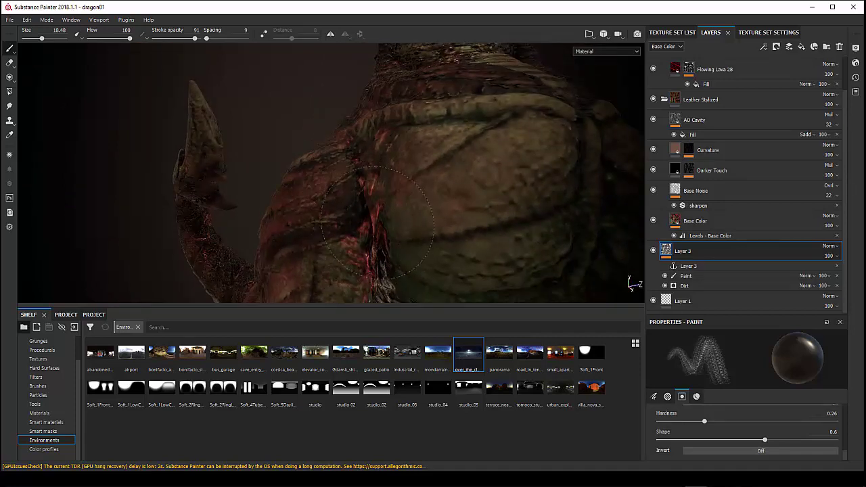
{"action": "scroll", "coordinate": [377, 221], "scroll_direction": "down", "scroll_amount": 2}
{"action": "scroll", "coordinate": [386, 225], "scroll_direction": "down", "scroll_amount": 2}
{"action": "scroll", "coordinate": [399, 230], "scroll_direction": "down", "scroll_amount": 2}
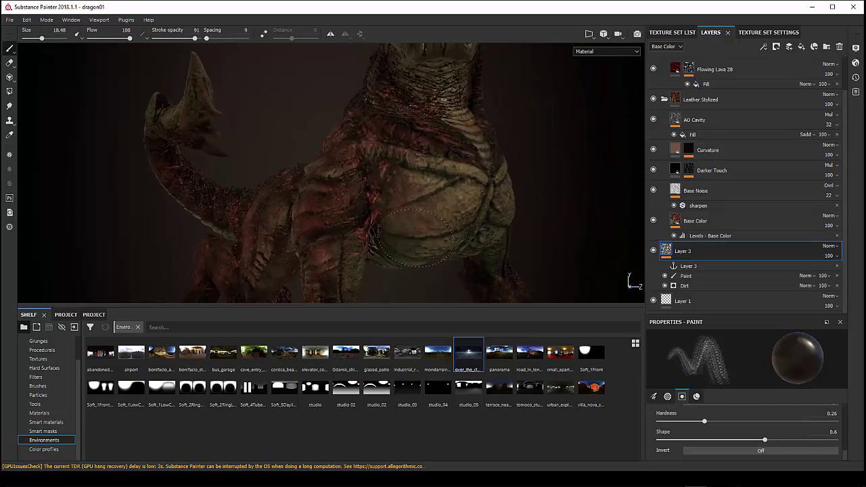
{"action": "mouse_move", "coordinate": [412, 237]}
{"action": "left_mouse_down", "text": "alt"}
{"action": "mouse_move", "coordinate": [516, 207]}
{"action": "mouse_move", "coordinate": [448, 209]}
{"action": "mouse_move", "coordinate": [493, 170]}
{"action": "mouse_move", "coordinate": [563, 208]}
{"action": "mouse_move", "coordinate": [545, 243]}
{"action": "mouse_move", "coordinate": [518, 244]}
{"action": "mouse_move", "coordinate": [543, 263]}
{"action": "mouse_move", "coordinate": [622, 237]}
{"action": "mouse_move", "coordinate": [622, 228]}
{"action": "mouse_move", "coordinate": [450, 224]}
{"action": "mouse_move", "coordinate": [443, 209]}
{"action": "mouse_move", "coordinate": [349, 246]}
{"action": "mouse_move", "coordinate": [382, 194]}
{"action": "mouse_move", "coordinate": [383, 207]}
{"action": "left_mouse_up", "text": "alt"}
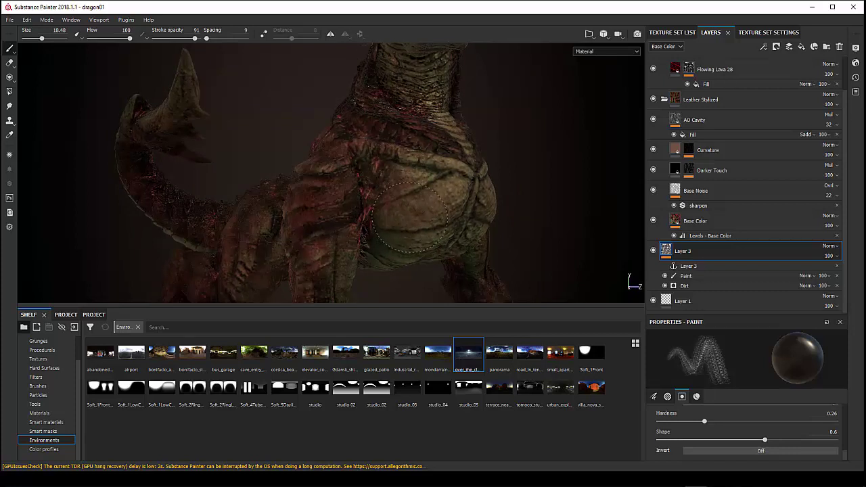
{"action": "mouse_move", "coordinate": [406, 217]}
{"action": "left_mouse_down", "text": "alt"}
{"action": "mouse_move", "coordinate": [335, 229]}
{"action": "mouse_move", "coordinate": [340, 196]}
{"action": "mouse_move", "coordinate": [368, 203]}
{"action": "mouse_move", "coordinate": [383, 232]}
{"action": "mouse_move", "coordinate": [507, 197]}
{"action": "left_mouse_up", "text": "alt"}
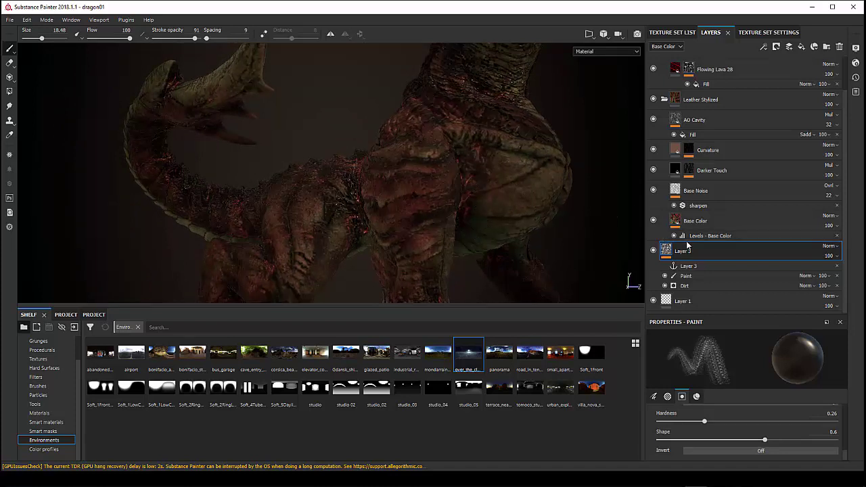
Collapse the Leather Stylized folder and select the Flowing Lava 28 layer to view its fill settings
{"action": "left_click", "coordinate": [663, 101]}
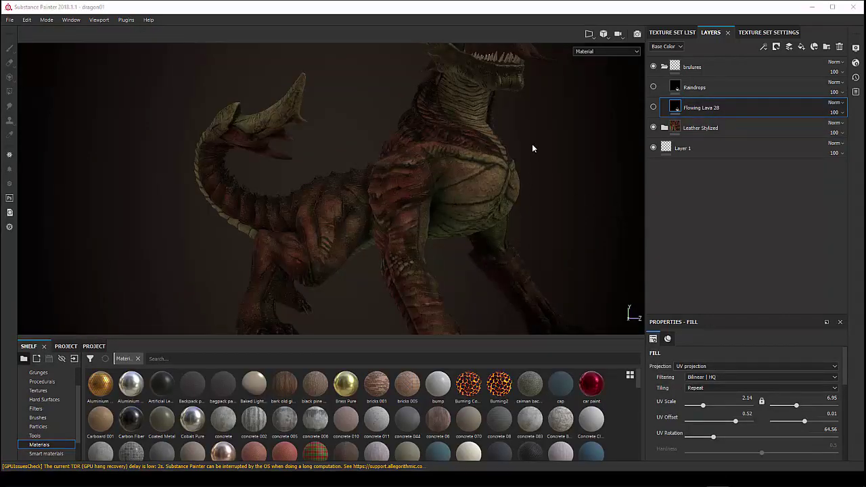
{"action": "left_click", "coordinate": [703, 132]}
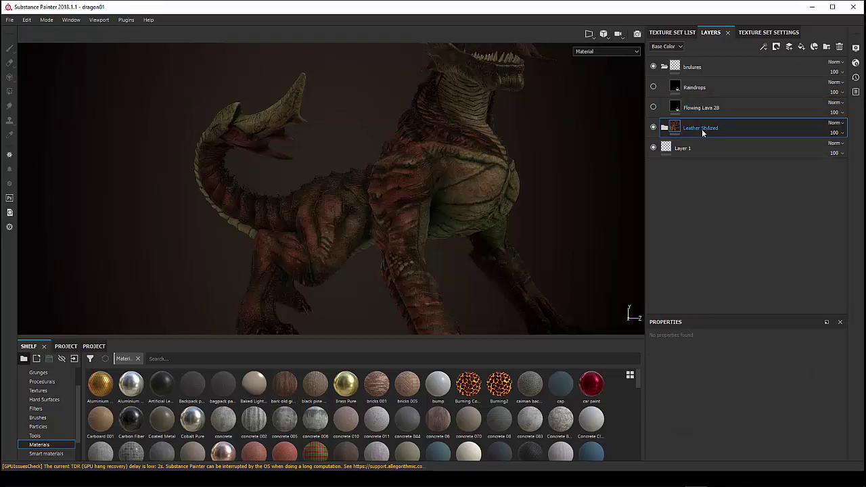
{"action": "double_click", "coordinate": [654, 126]}
{"action": "mouse_move", "coordinate": [576, 180]}
{"action": "left_mouse_down", "text": "alt"}
{"action": "mouse_move", "coordinate": [438, 193]}
{"action": "mouse_move", "coordinate": [543, 184]}
{"action": "mouse_move", "coordinate": [522, 255]}
{"action": "mouse_move", "coordinate": [516, 241]}
{"action": "left_mouse_up", "text": "alt"}
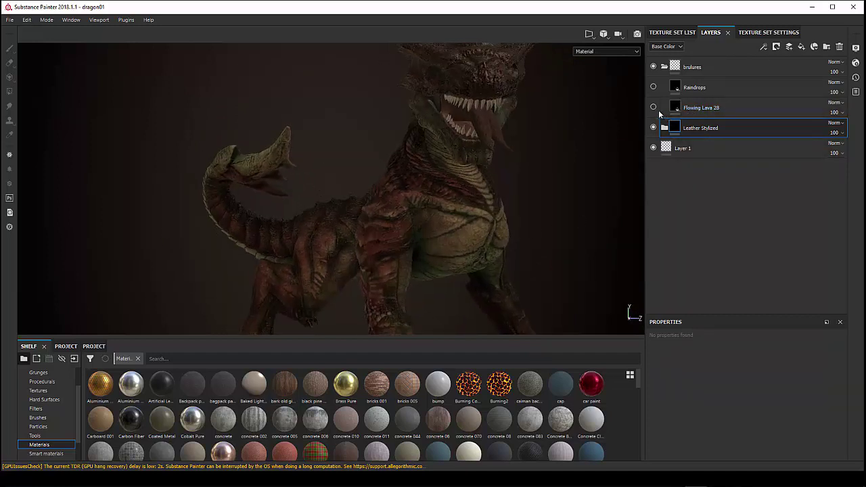
{"action": "left_click", "coordinate": [685, 107]}
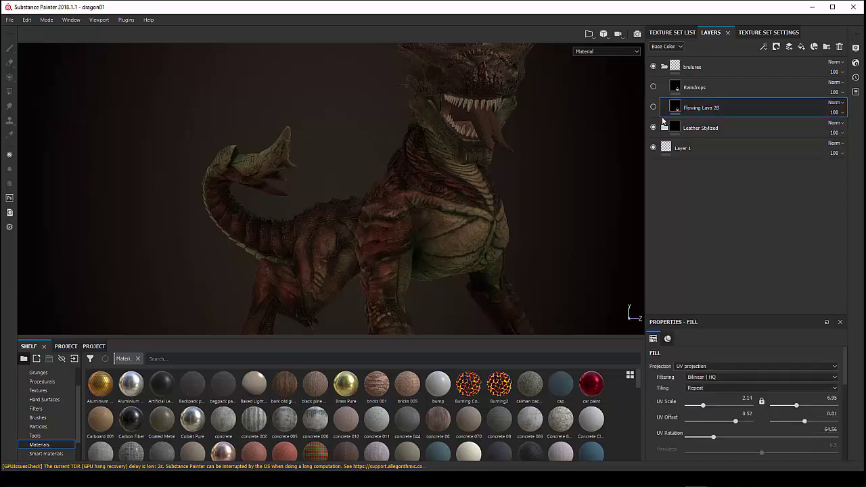
Turn on visibility for the Flowing Lava 28 and Raindrops layers
{"action": "left_click", "coordinate": [653, 107]}
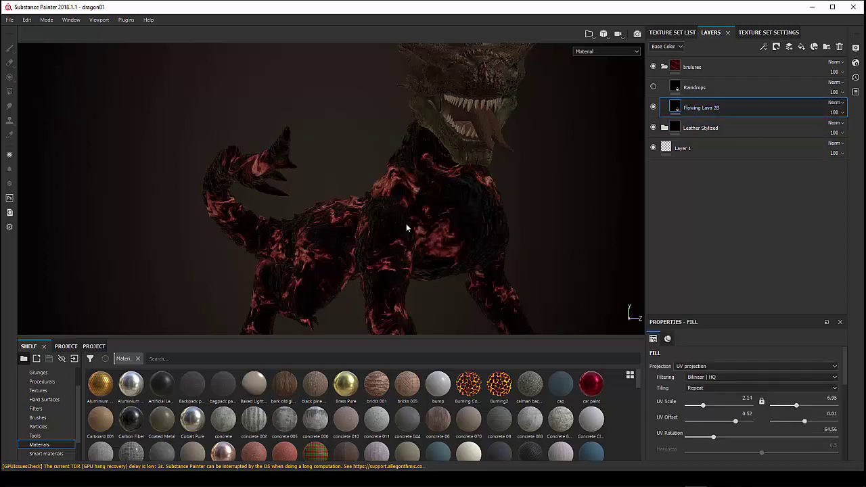
{"action": "mouse_move", "coordinate": [408, 228]}
{"action": "left_mouse_down", "text": "alt"}
{"action": "mouse_move", "coordinate": [497, 216]}
{"action": "mouse_move", "coordinate": [450, 238]}
{"action": "mouse_move", "coordinate": [438, 184]}
{"action": "mouse_move", "coordinate": [401, 213]}
{"action": "left_mouse_up", "text": "alt"}
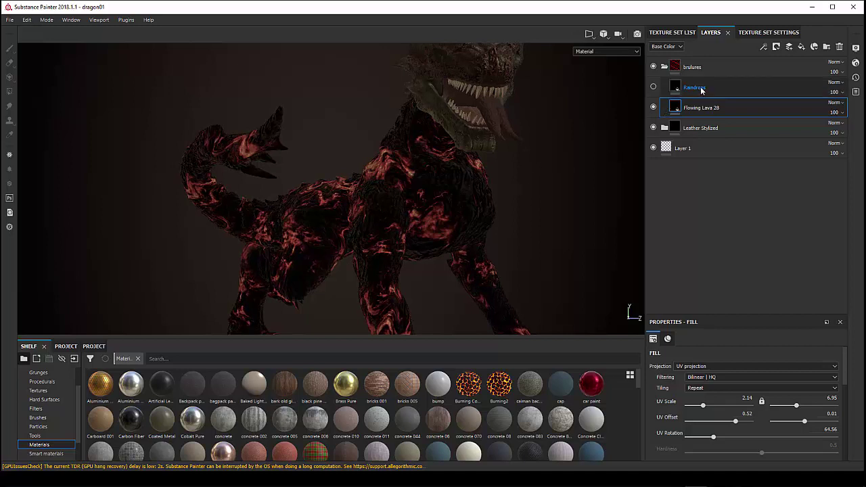
{"action": "left_click", "coordinate": [653, 86]}
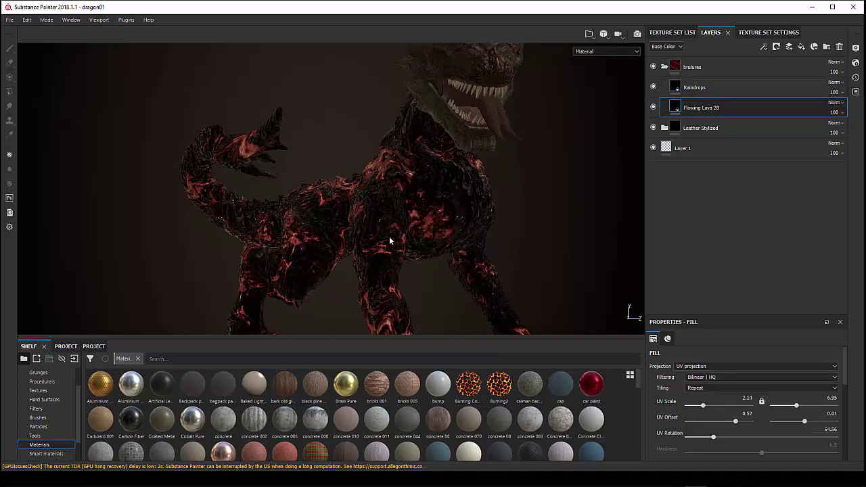
{"action": "mouse_move", "coordinate": [434, 223]}
{"action": "left_mouse_down", "text": "alt"}
{"action": "mouse_move", "coordinate": [424, 233]}
{"action": "mouse_move", "coordinate": [525, 219]}
{"action": "mouse_move", "coordinate": [453, 224]}
{"action": "left_mouse_up", "text": "alt"}
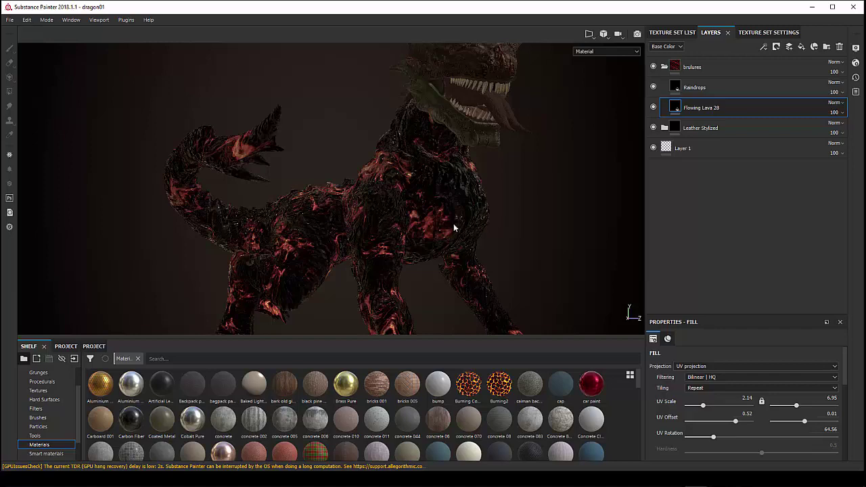
{"action": "mouse_move", "coordinate": [444, 257]}
{"action": "left_mouse_down", "text": "alt"}
{"action": "mouse_move", "coordinate": [365, 232]}
{"action": "mouse_move", "coordinate": [450, 261]}
{"action": "mouse_move", "coordinate": [467, 253]}
{"action": "mouse_move", "coordinate": [457, 251]}
{"action": "left_mouse_up", "text": "alt"}
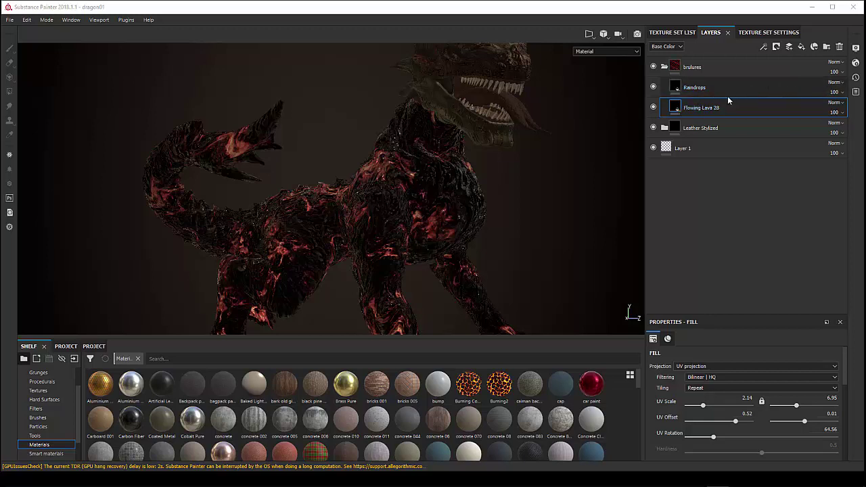
Check the Raindrops blend mode choices without changing them, reframe the dragon, and select Raindrops
{"action": "left_click", "coordinate": [833, 82]}
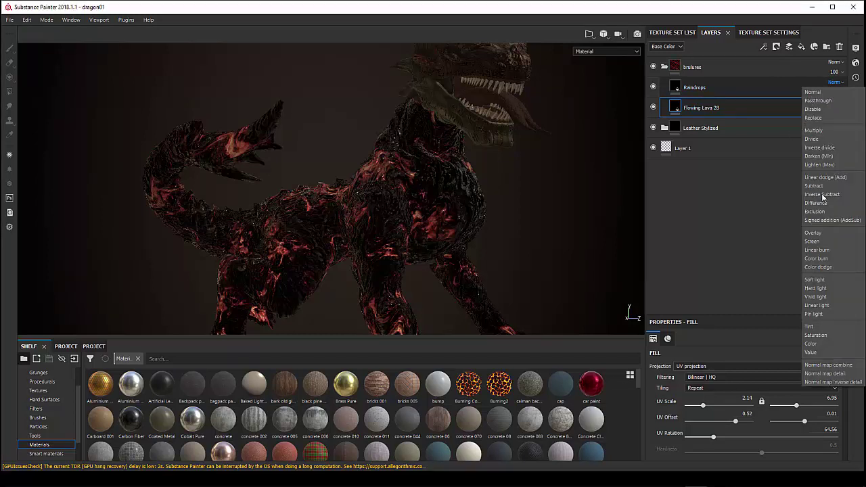
{"action": "left_click", "coordinate": [727, 89]}
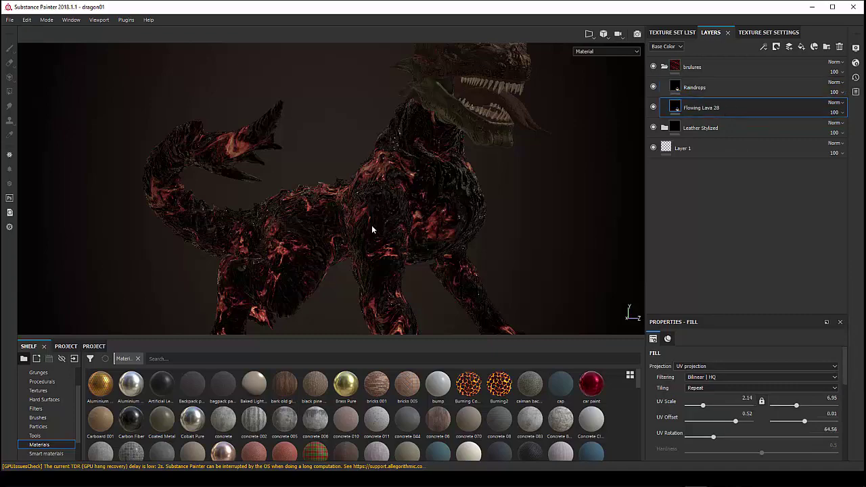
{"action": "mouse_move", "coordinate": [371, 230]}
{"action": "left_mouse_down", "text": "alt"}
{"action": "mouse_move", "coordinate": [328, 229]}
{"action": "mouse_move", "coordinate": [473, 243]}
{"action": "mouse_move", "coordinate": [415, 241]}
{"action": "mouse_move", "coordinate": [351, 203]}
{"action": "mouse_move", "coordinate": [377, 224]}
{"action": "left_mouse_up", "text": "alt"}
{"action": "middle_click_drag", "start_coordinate": [377, 224], "coordinate": [384, 200], "text": "alt"}
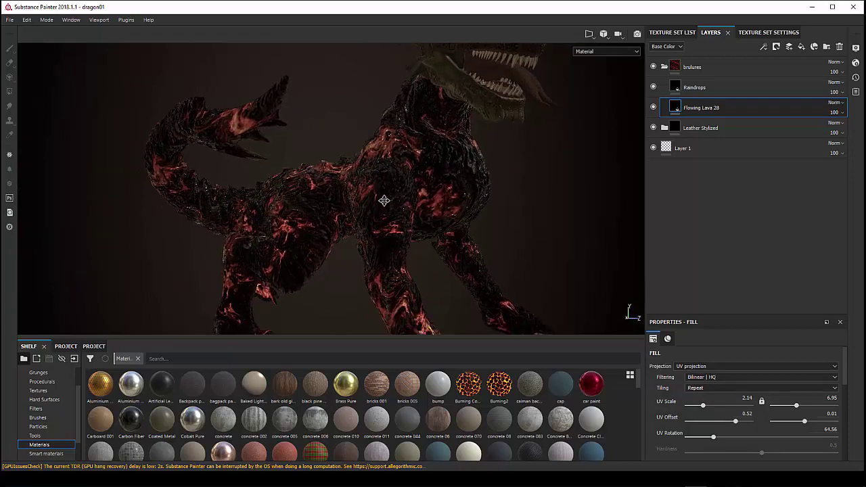
{"action": "left_click_drag", "start_coordinate": [386, 203], "coordinate": [382, 202], "text": "alt"}
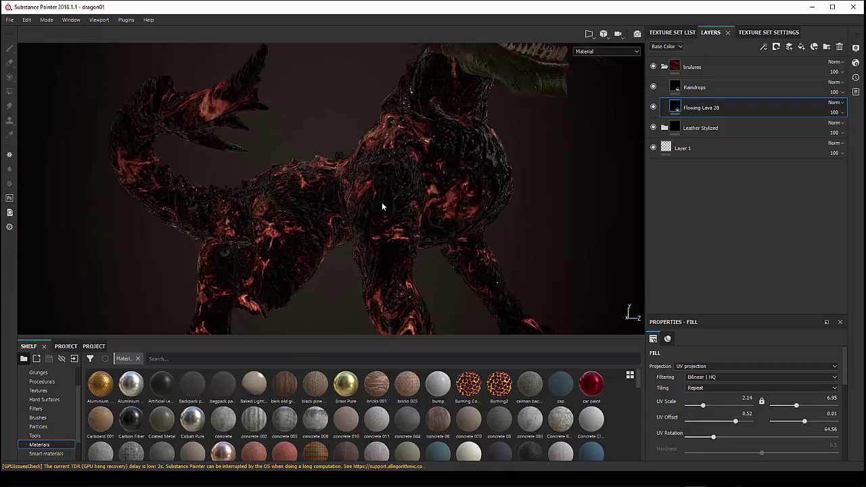
{"action": "scroll", "coordinate": [382, 202], "scroll_direction": "down", "scroll_amount": 3}
{"action": "middle_click_drag", "start_coordinate": [380, 202], "coordinate": [372, 214], "text": "alt"}
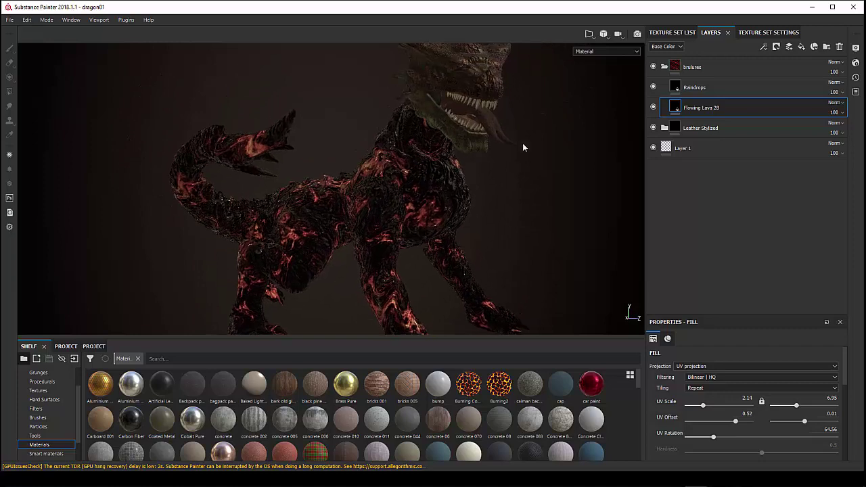
{"action": "left_click", "coordinate": [674, 86]}
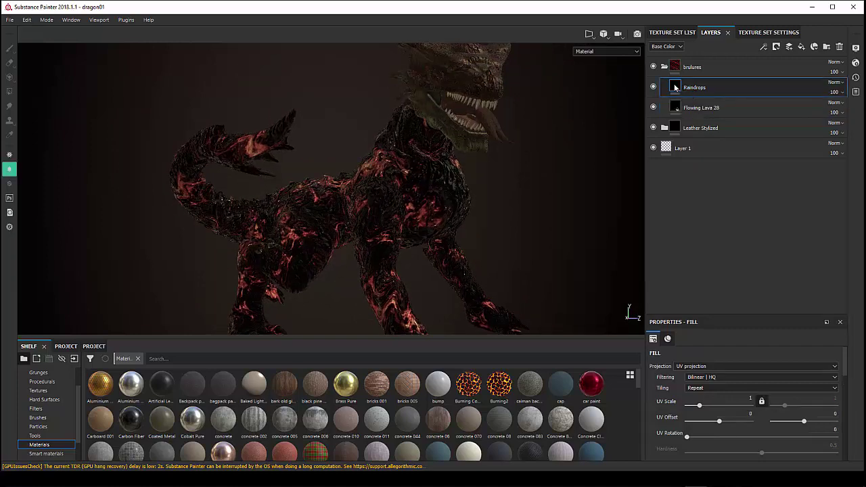
Add black masks to the Raindrops and Flowing Lava 28 layers
{"action": "right_click", "coordinate": [676, 88]}
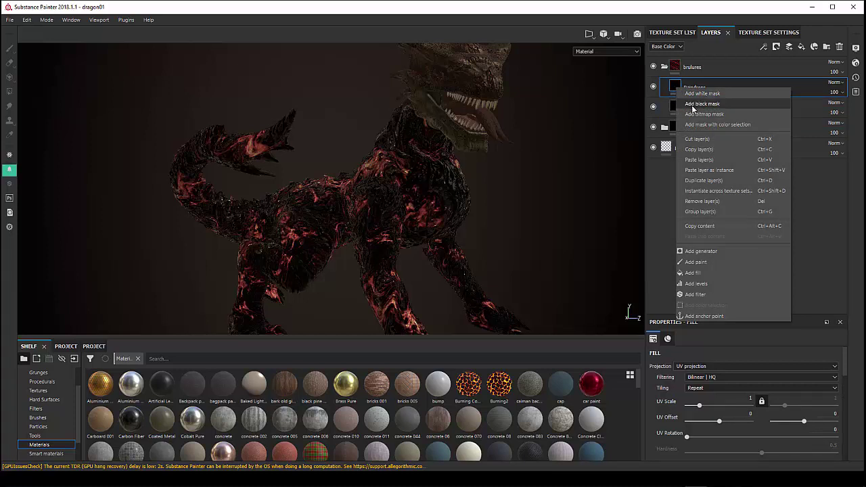
{"action": "left_click", "coordinate": [691, 104]}
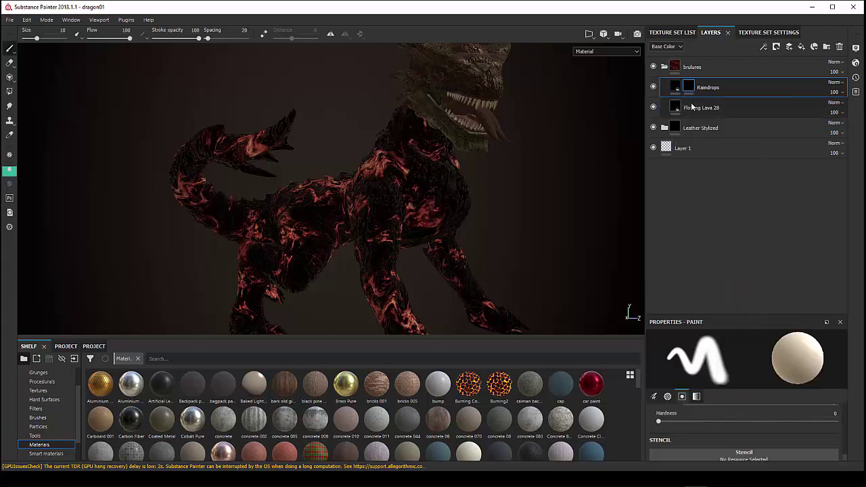
{"action": "left_click", "coordinate": [677, 109]}
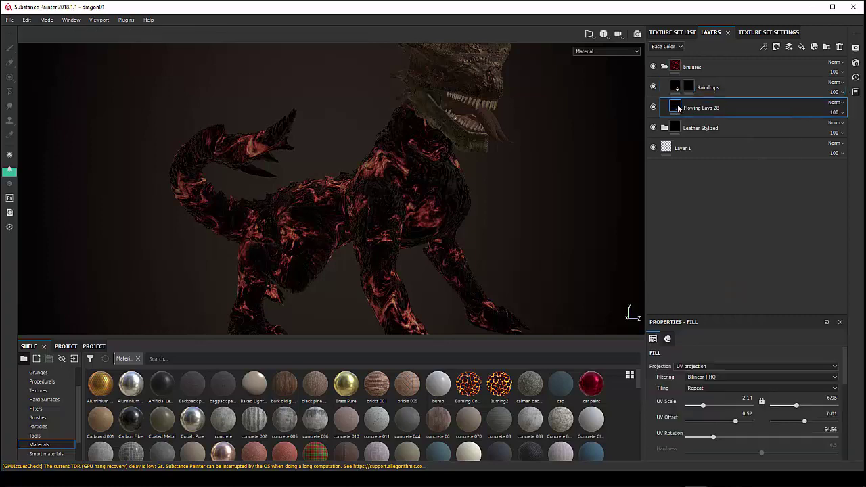
{"action": "right_click", "coordinate": [677, 108]}
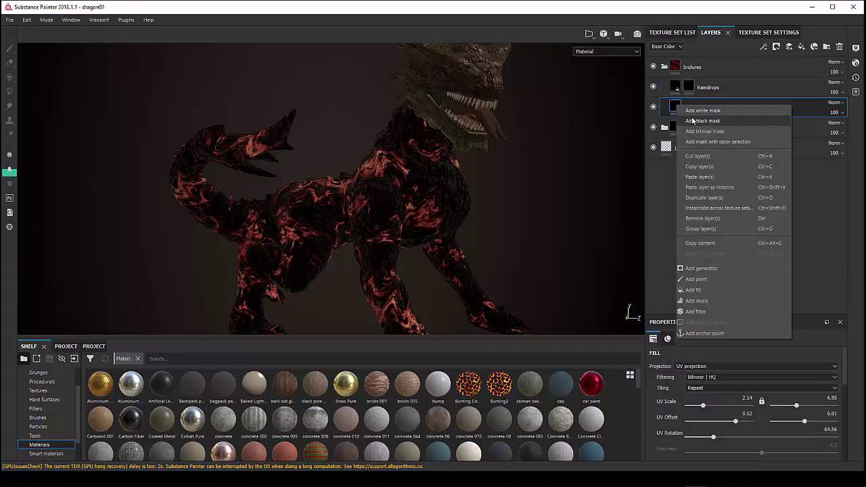
{"action": "left_click", "coordinate": [695, 121]}
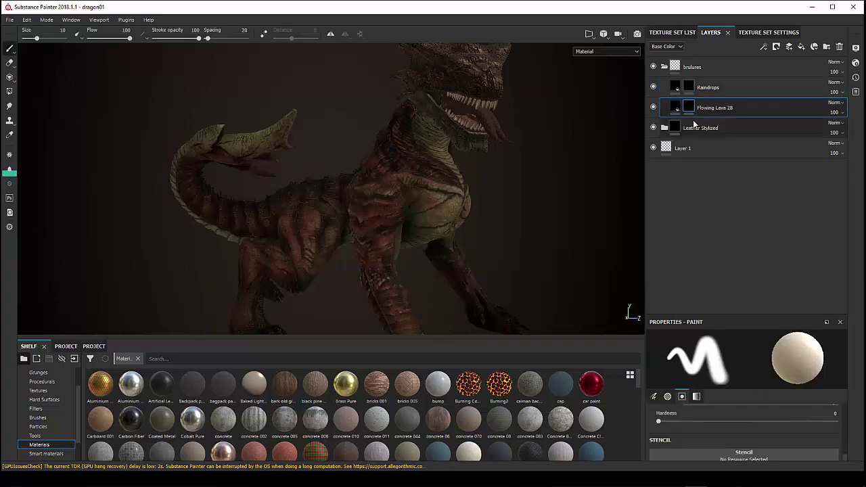
Orbit the dragon, keep the Raindrops name unchanged, and select Layer 1
{"action": "mouse_move", "coordinate": [443, 227]}
{"action": "left_mouse_down", "text": "alt"}
{"action": "mouse_move", "coordinate": [426, 234]}
{"action": "mouse_move", "coordinate": [435, 247]}
{"action": "mouse_move", "coordinate": [421, 242]}
{"action": "left_mouse_up", "text": "alt"}
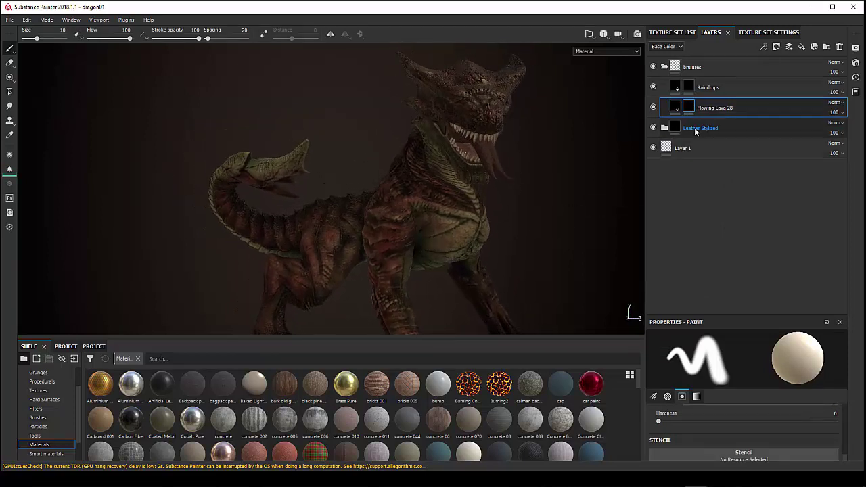
{"action": "double_click", "coordinate": [707, 90]}
{"action": "key", "text": "Return"}
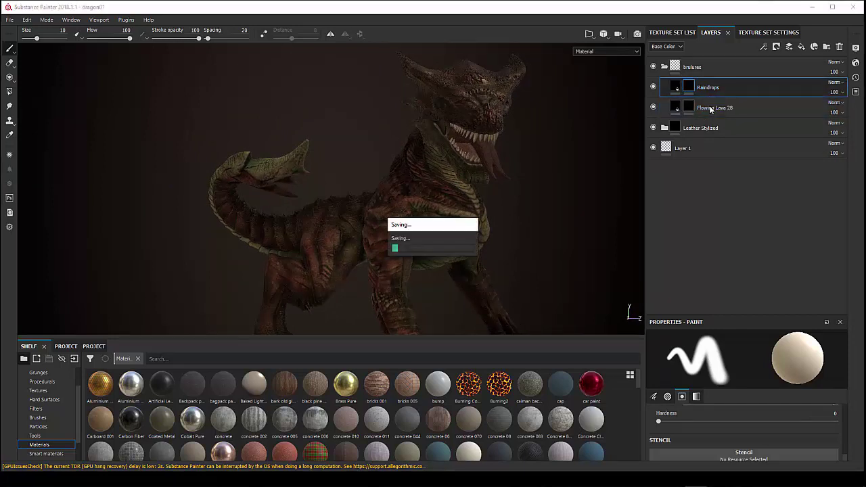
{"action": "left_click", "coordinate": [708, 107]}
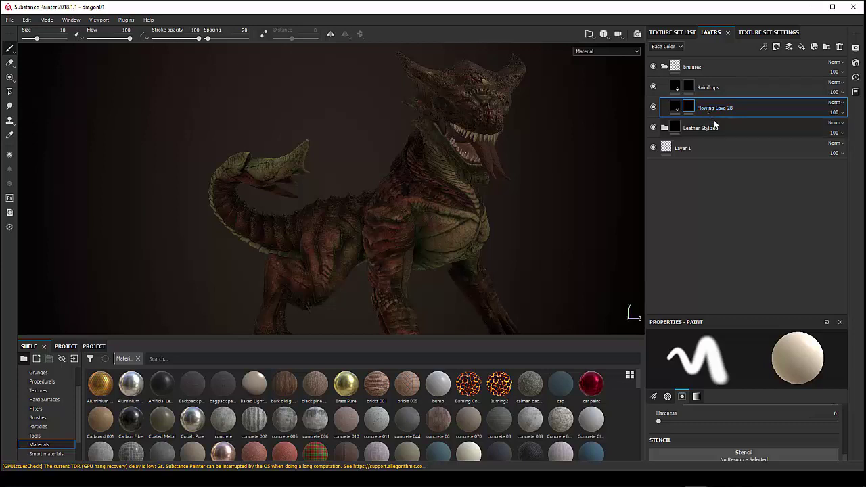
{"action": "left_click", "coordinate": [687, 149]}
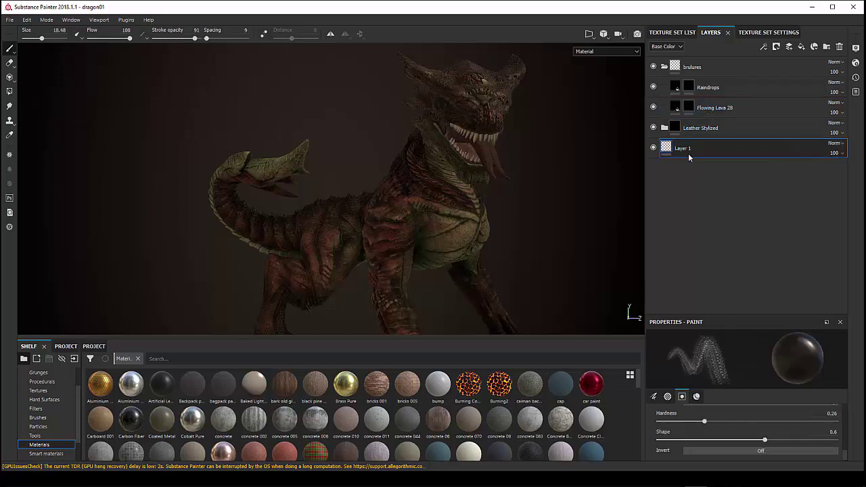
Add a new paint layer above Layer 1 and name it brulures
{"action": "left_click", "coordinate": [789, 47]}
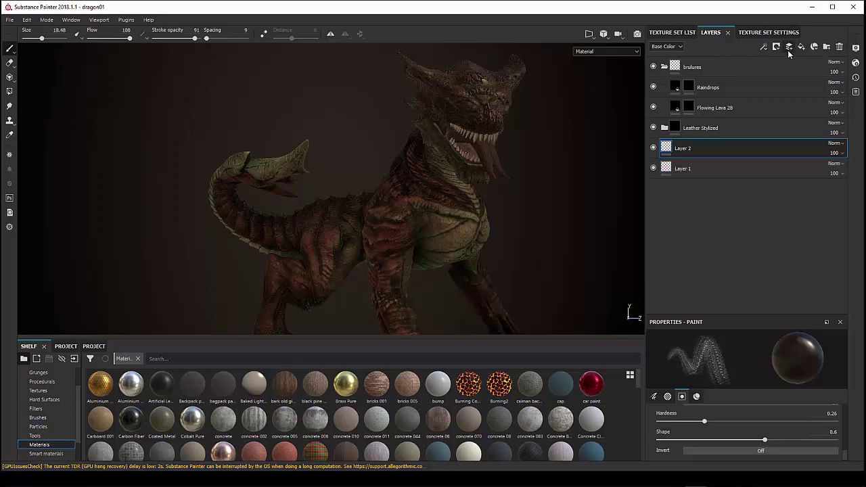
{"action": "double_click", "coordinate": [707, 148]}
{"action": "type", "text": "brulures"}
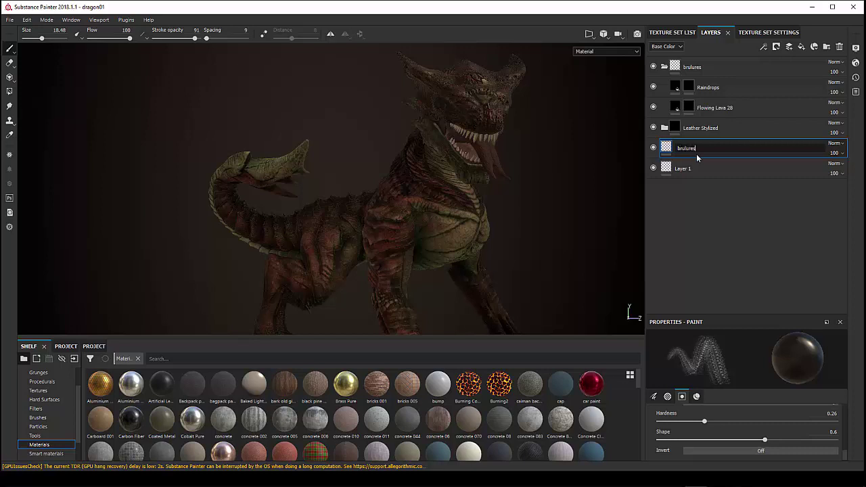
{"action": "key", "text": "Return"}
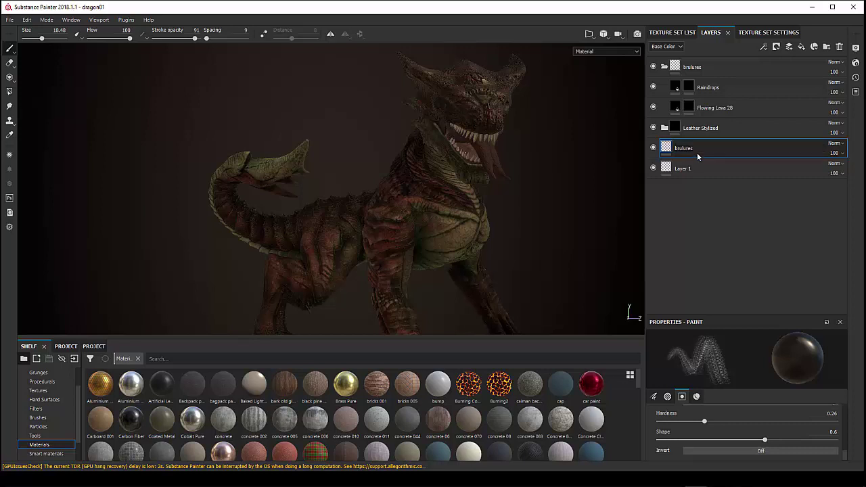
Add a Dirt generator to the brulures layer
{"action": "right_click", "coordinate": [696, 154]}
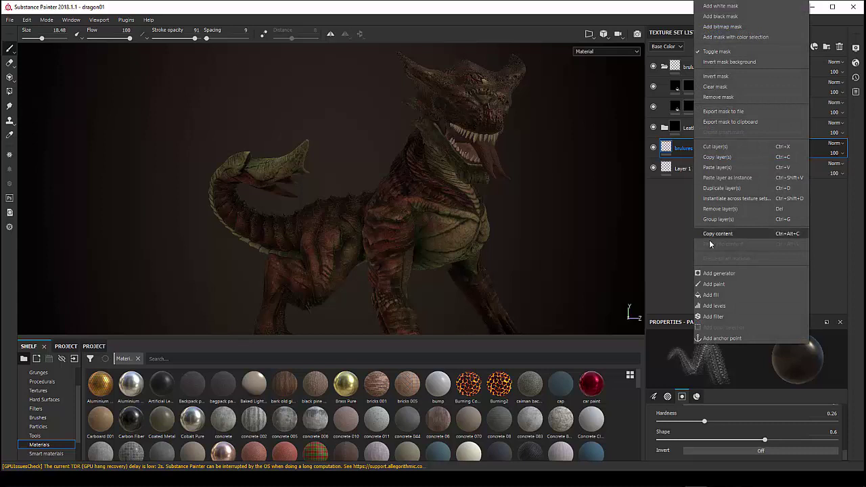
{"action": "left_click", "coordinate": [718, 273]}
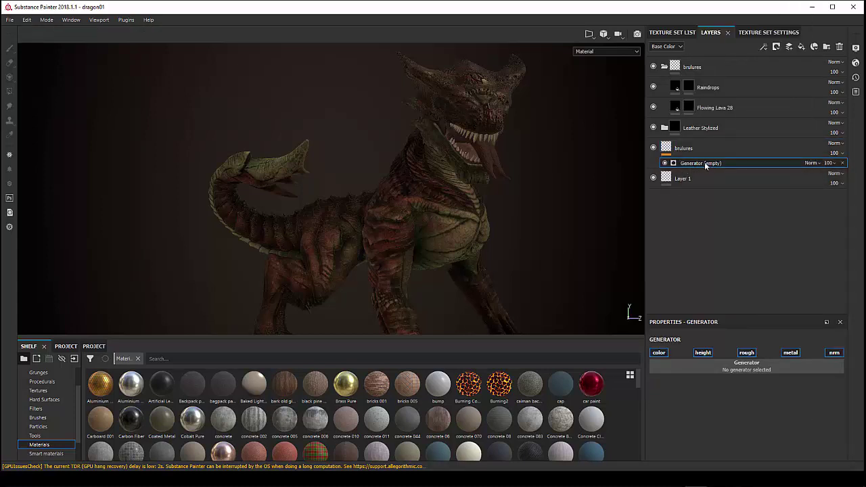
{"action": "right_click", "coordinate": [704, 162]}
{"action": "left_click", "coordinate": [696, 163]}
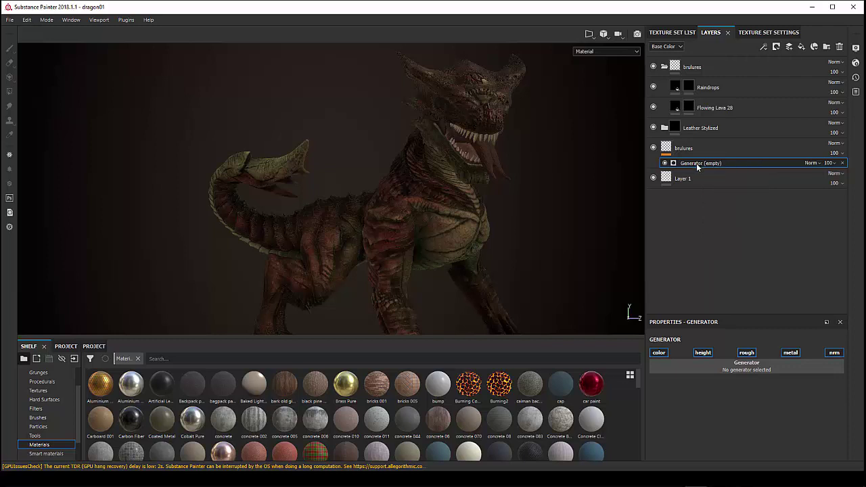
{"action": "left_click", "coordinate": [746, 369]}
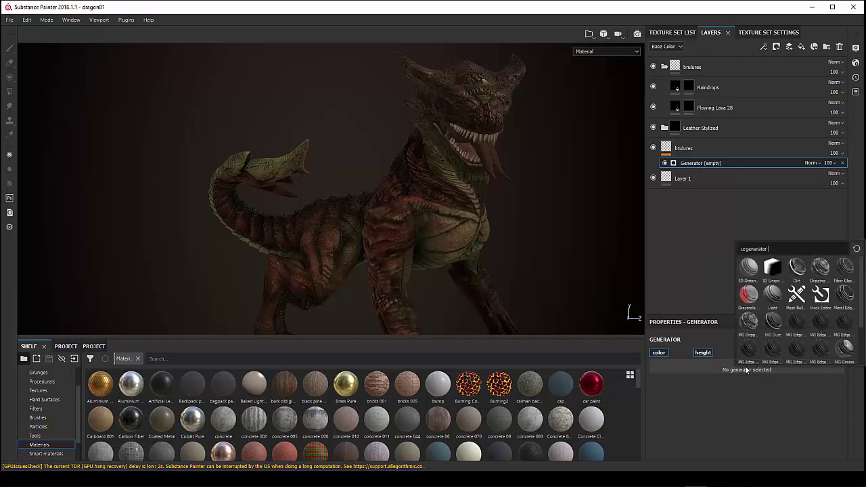
{"action": "left_click", "coordinate": [796, 268]}
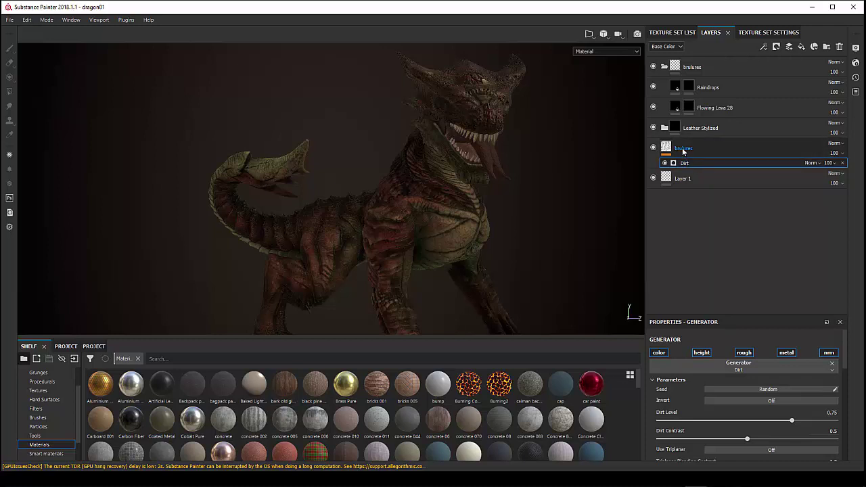
Reselect the brulures layer, dismiss its options menu, and select the Flowing Lava 28 layer
{"action": "left_click", "coordinate": [683, 150]}
{"action": "left_click", "coordinate": [686, 164]}
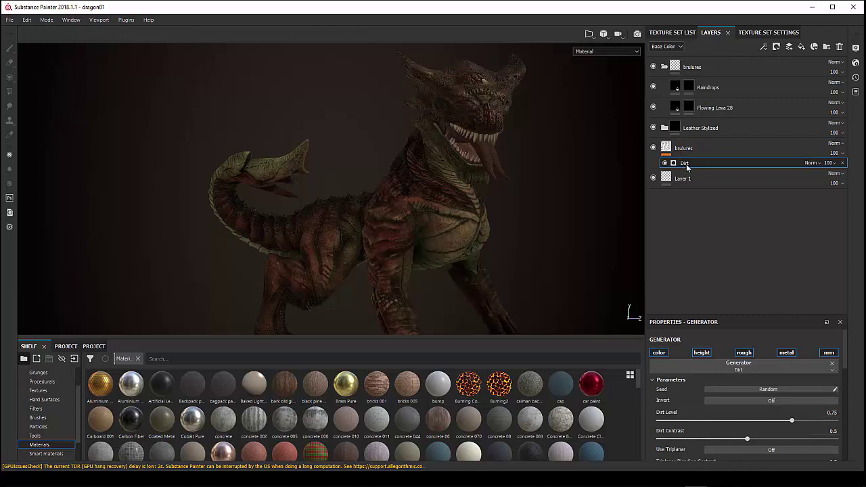
{"action": "left_click", "coordinate": [692, 149]}
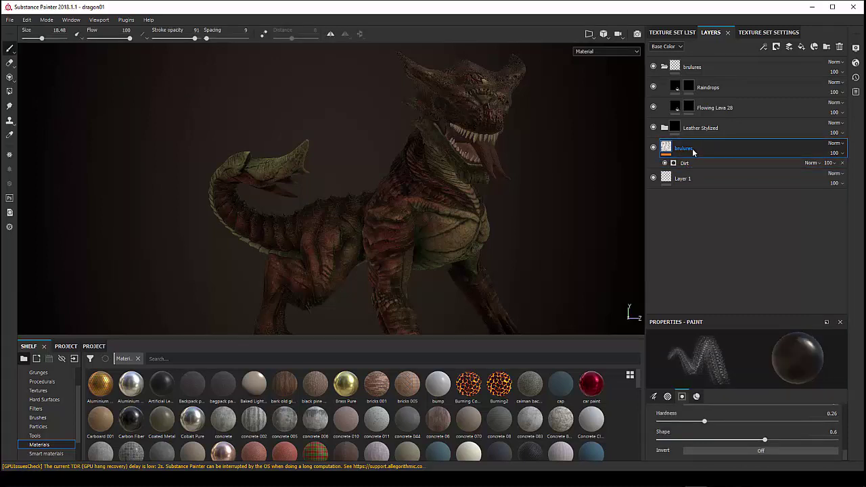
{"action": "right_click", "coordinate": [692, 148]}
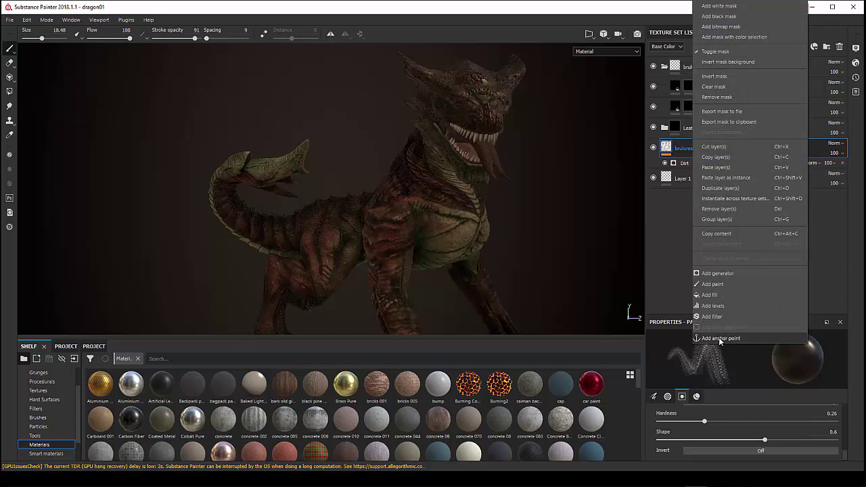
{"action": "left_click", "coordinate": [681, 155]}
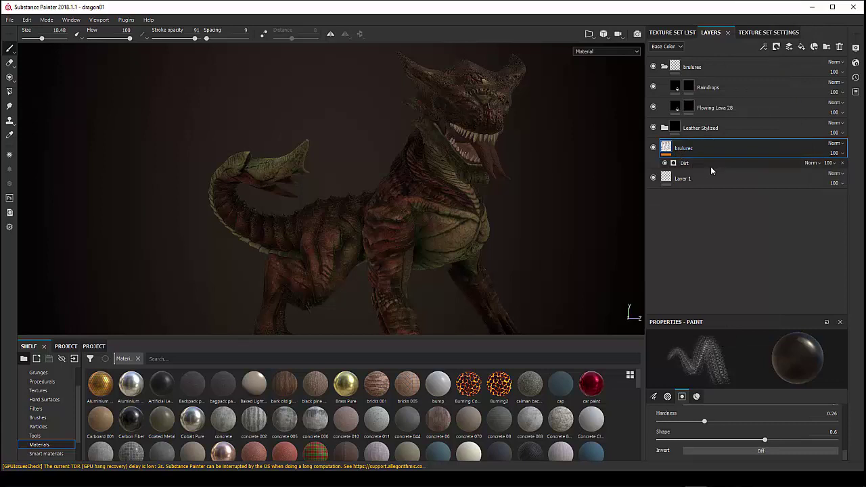
{"action": "left_click", "coordinate": [709, 105]}
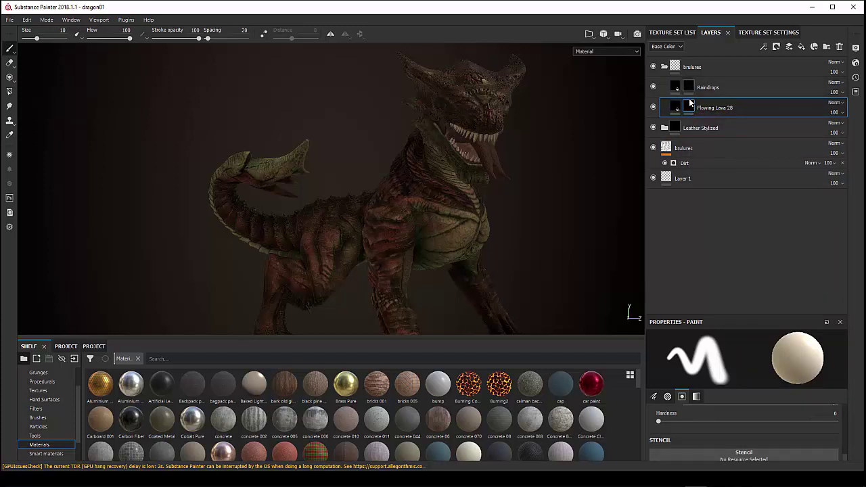
Add a Fill effect to the Flowing Lava 28 mask with grayscale set to 0
{"action": "right_click", "coordinate": [689, 106]}
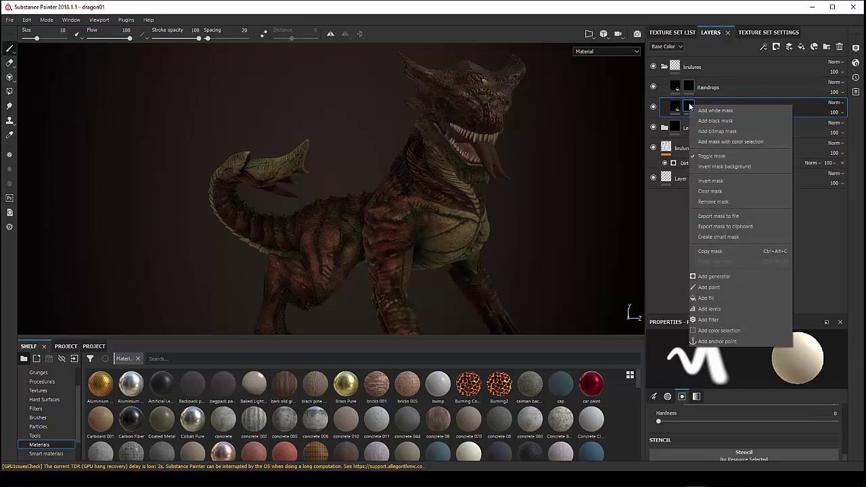
{"action": "left_click", "coordinate": [715, 298]}
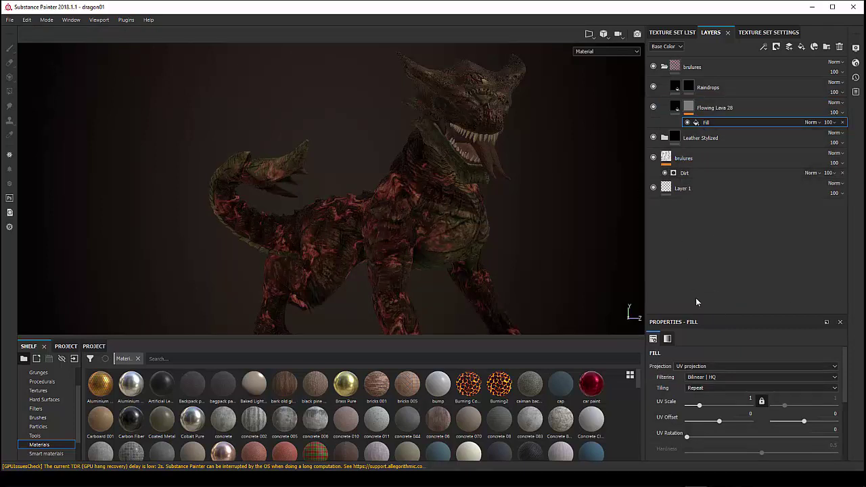
{"action": "left_click", "coordinate": [667, 339]}
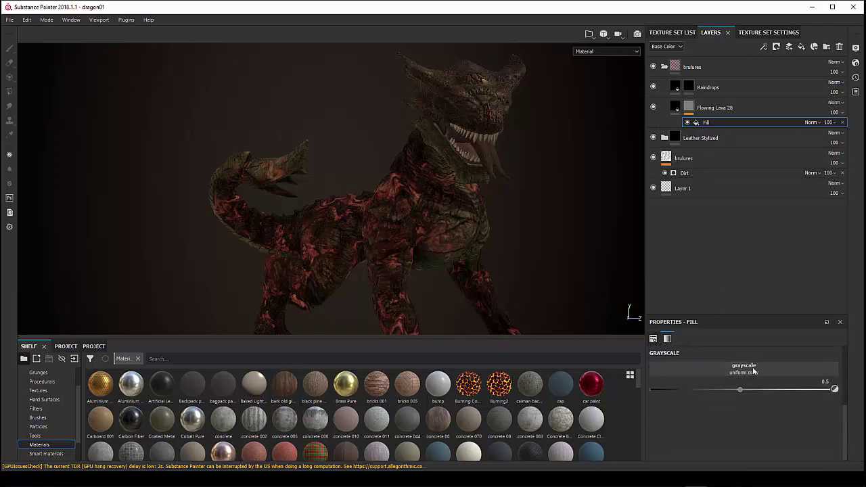
{"action": "mouse_move", "coordinate": [740, 388]}
{"action": "left_mouse_down"}
{"action": "mouse_move", "coordinate": [639, 397]}
{"action": "mouse_move", "coordinate": [860, 395]}
{"action": "mouse_move", "coordinate": [627, 400]}
{"action": "left_mouse_up"}
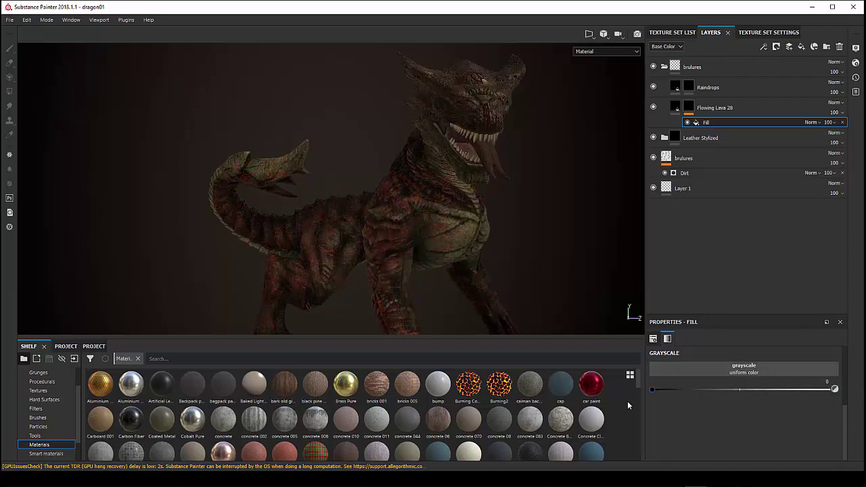
Add a Fill effect to the Raindrops mask with grayscale set to 0
{"action": "left_click", "coordinate": [689, 87]}
{"action": "right_click", "coordinate": [689, 88]}
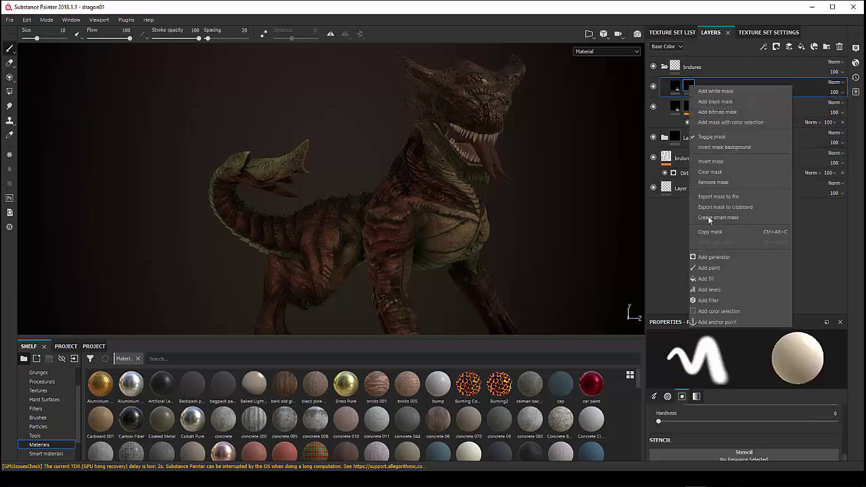
{"action": "left_click", "coordinate": [714, 278]}
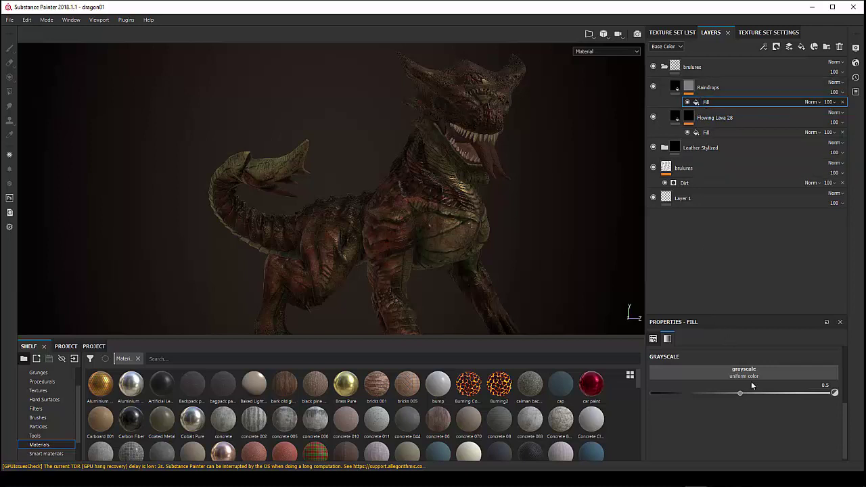
{"action": "left_click_drag", "start_coordinate": [741, 392], "coordinate": [632, 405]}
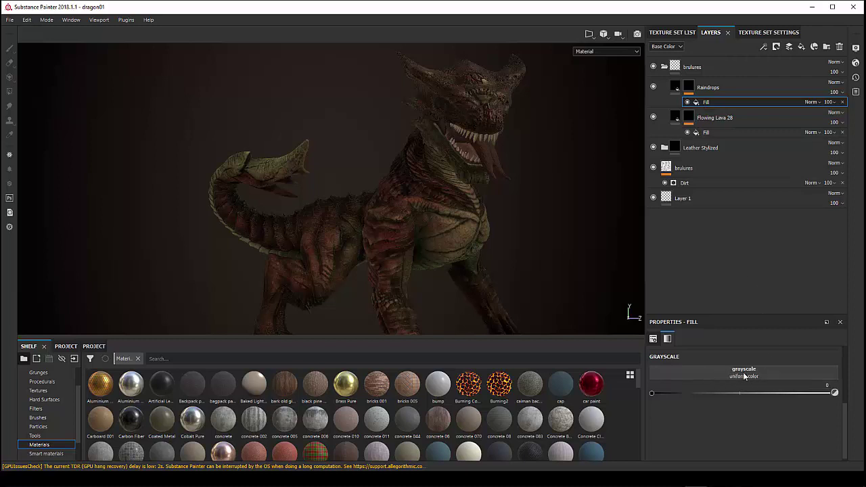
{"action": "left_click", "coordinate": [707, 132]}
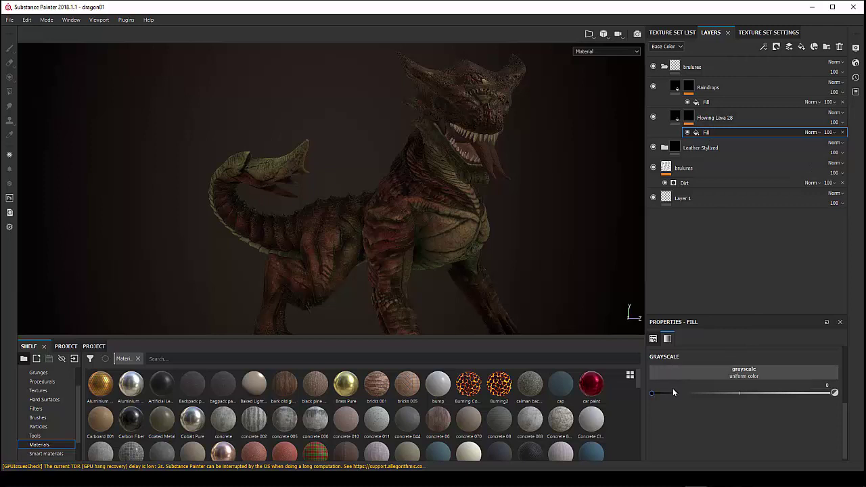
{"action": "left_click", "coordinate": [749, 372]}
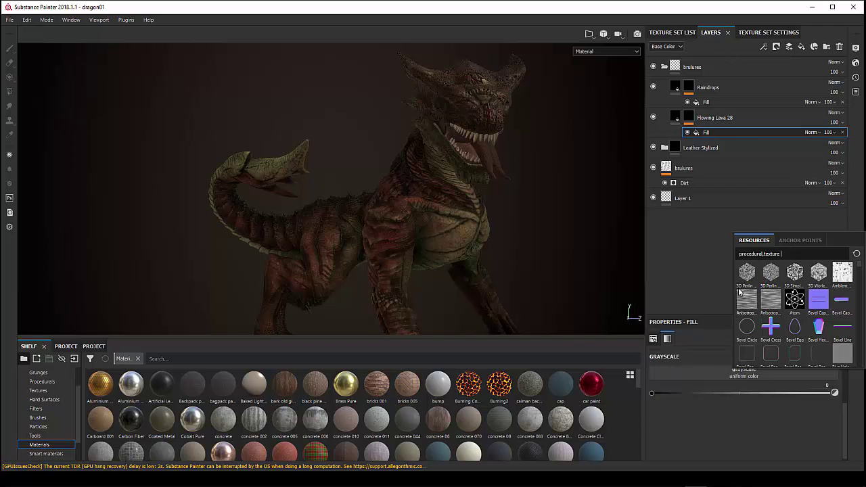
{"action": "mouse_move", "coordinate": [746, 299]}
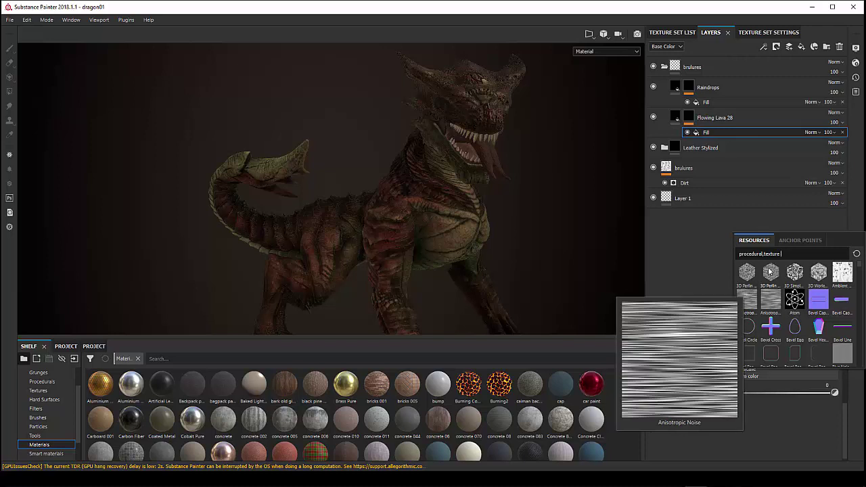
{"action": "key", "text": "Escape"}
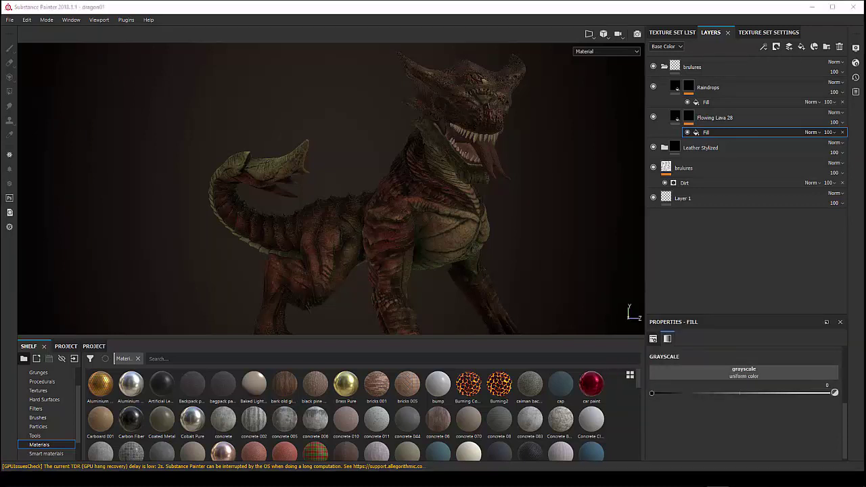
{"action": "left_click", "coordinate": [737, 372]}
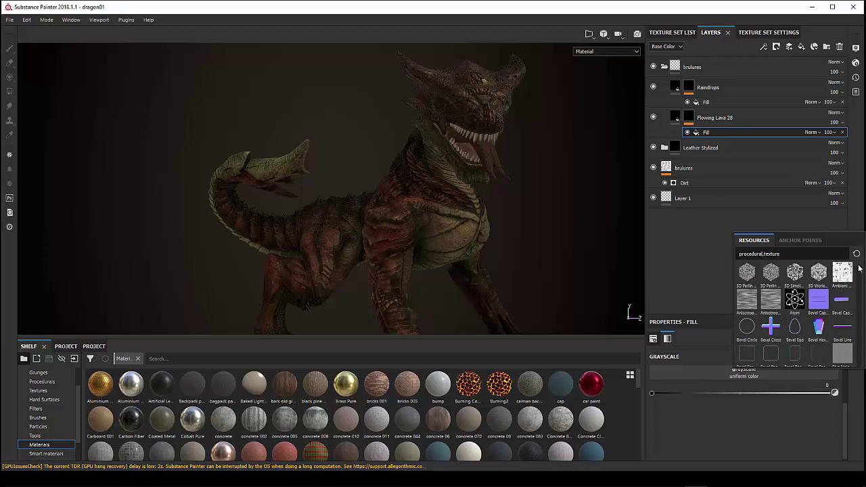
{"action": "mouse_move", "coordinate": [859, 270]}
{"action": "left_mouse_down"}
{"action": "mouse_move", "coordinate": [864, 306]}
{"action": "mouse_move", "coordinate": [863, 265]}
{"action": "left_mouse_up"}
{"action": "left_click", "coordinate": [688, 174]}
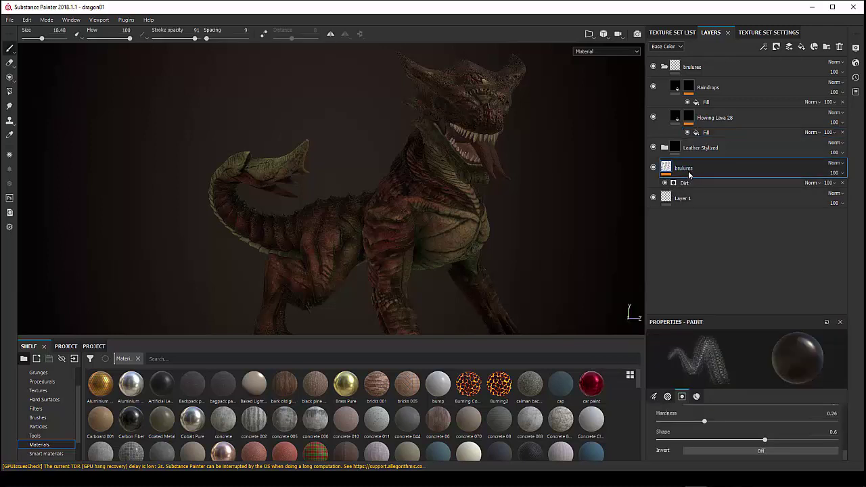
Add an anchor point named brulures to the brulures layer, then select Flowing Lava 28's Fill effect
{"action": "right_click", "coordinate": [688, 175]}
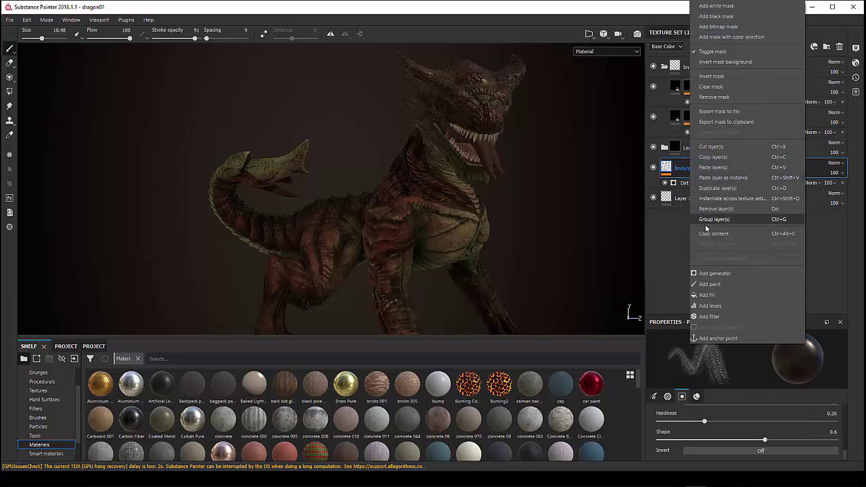
{"action": "left_click", "coordinate": [719, 338]}
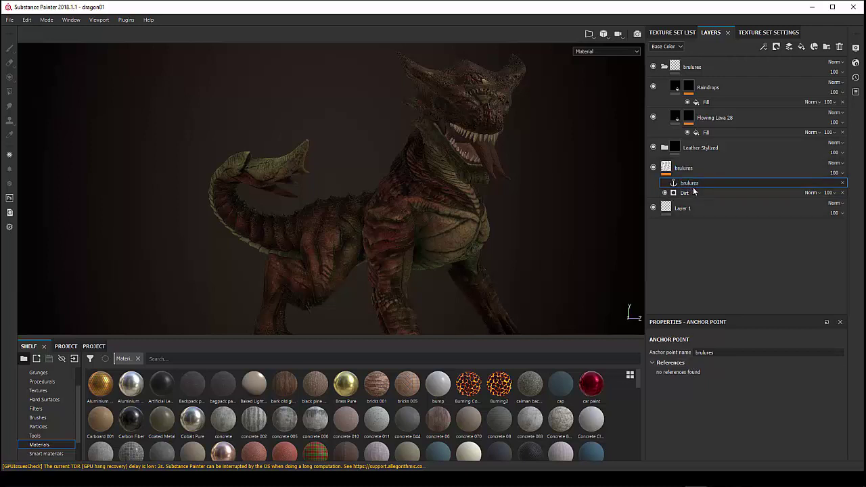
{"action": "left_click", "coordinate": [712, 133]}
Set the Flowing Lava 28 Fill's grayscale source to the brulures anchor point
{"action": "left_click", "coordinate": [744, 371]}
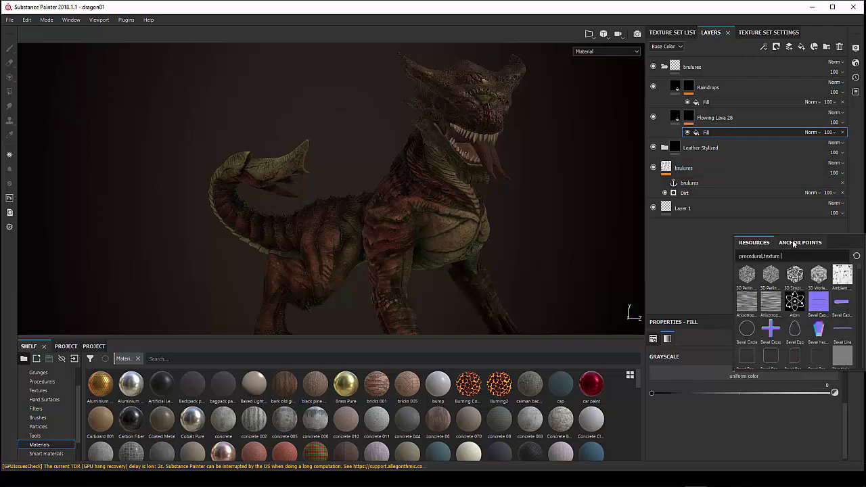
{"action": "left_click", "coordinate": [794, 244]}
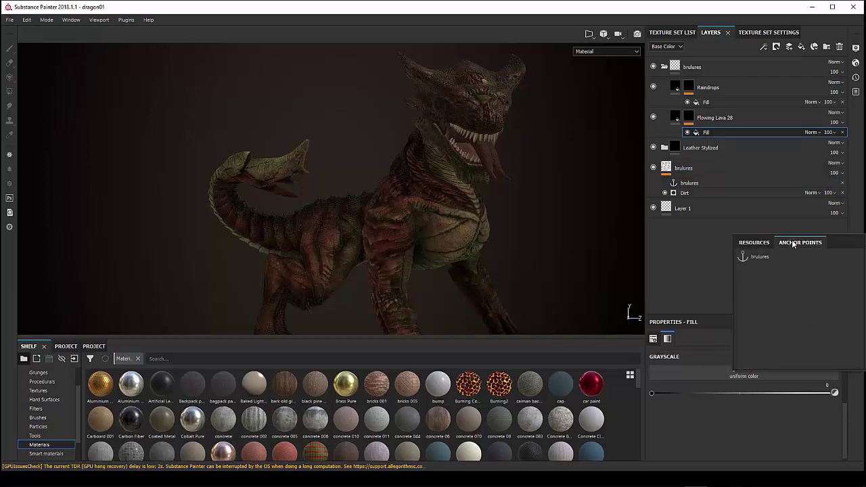
{"action": "left_click", "coordinate": [758, 257]}
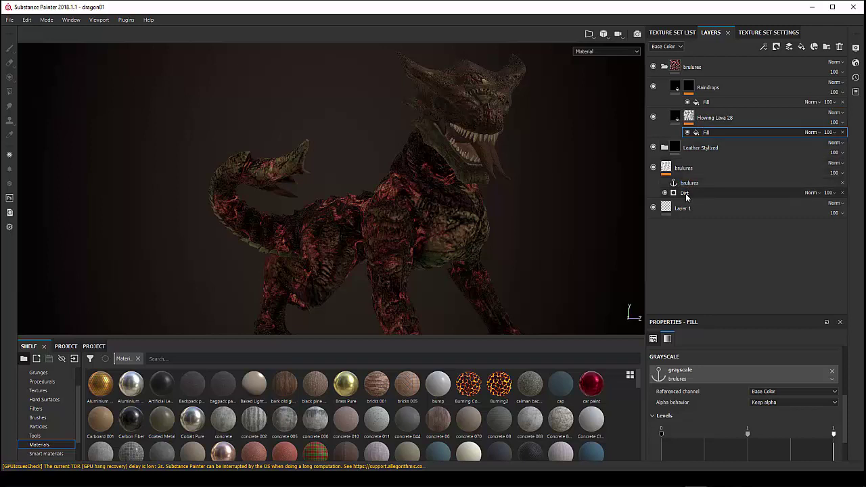
Link the Raindrops Fill's grayscale to the brulures anchor and inspect the resulting lava burns
{"action": "left_click", "coordinate": [707, 102]}
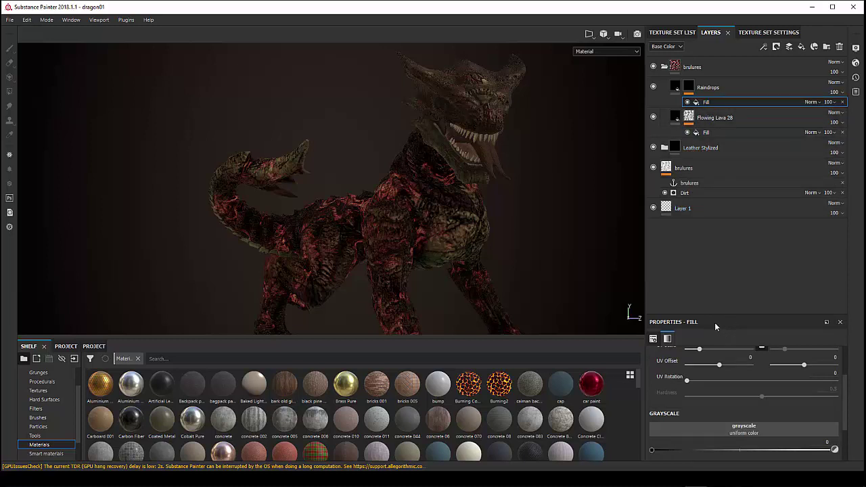
{"action": "left_click", "coordinate": [727, 430]}
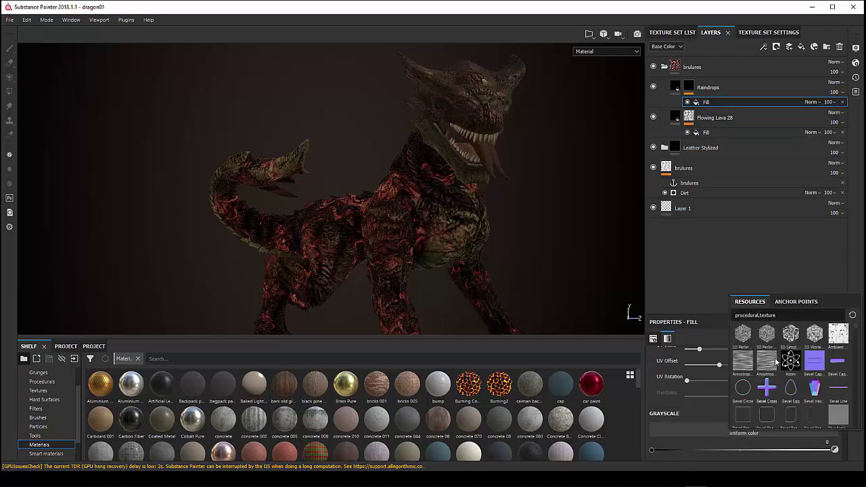
{"action": "left_click", "coordinate": [796, 302]}
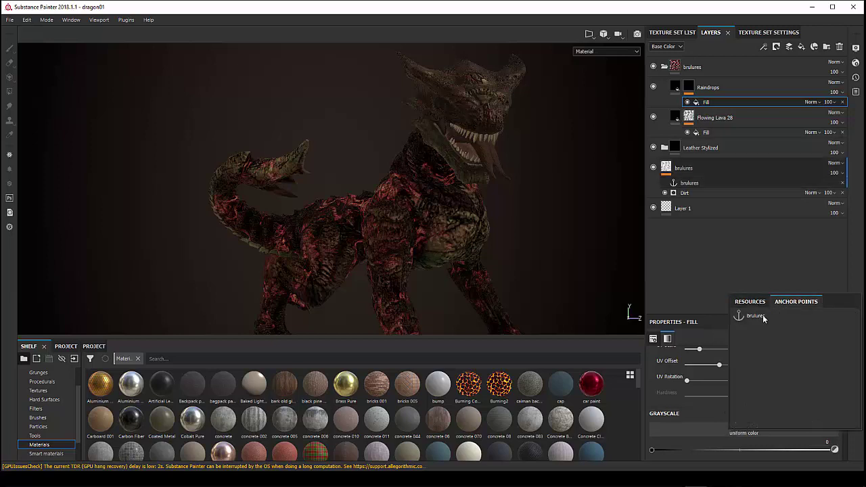
{"action": "left_click", "coordinate": [762, 317]}
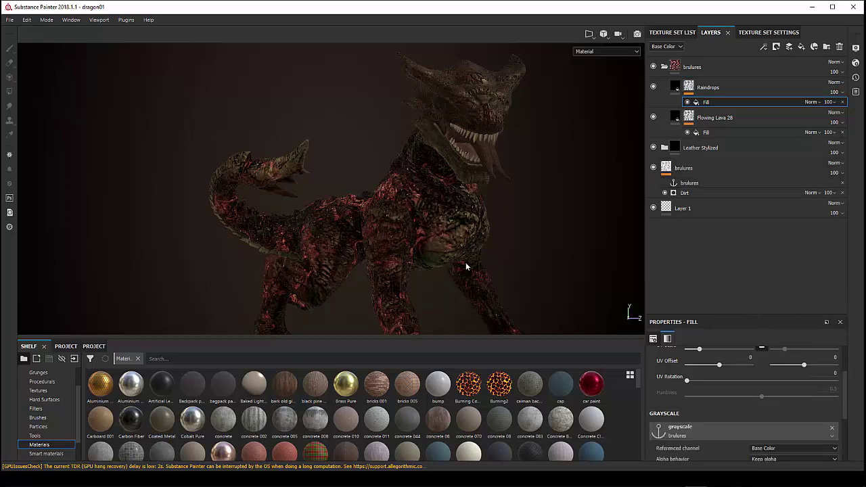
{"action": "mouse_move", "coordinate": [450, 245]}
{"action": "left_mouse_down", "text": "alt"}
{"action": "mouse_move", "coordinate": [386, 218]}
{"action": "mouse_move", "coordinate": [318, 234]}
{"action": "mouse_move", "coordinate": [422, 248]}
{"action": "left_mouse_up", "text": "alt"}
{"action": "mouse_move", "coordinate": [423, 247]}
{"action": "right_mouse_down", "text": "alt"}
{"action": "mouse_move", "coordinate": [512, 251]}
{"action": "mouse_move", "coordinate": [483, 191]}
{"action": "mouse_move", "coordinate": [491, 238]}
{"action": "right_mouse_up", "text": "alt"}
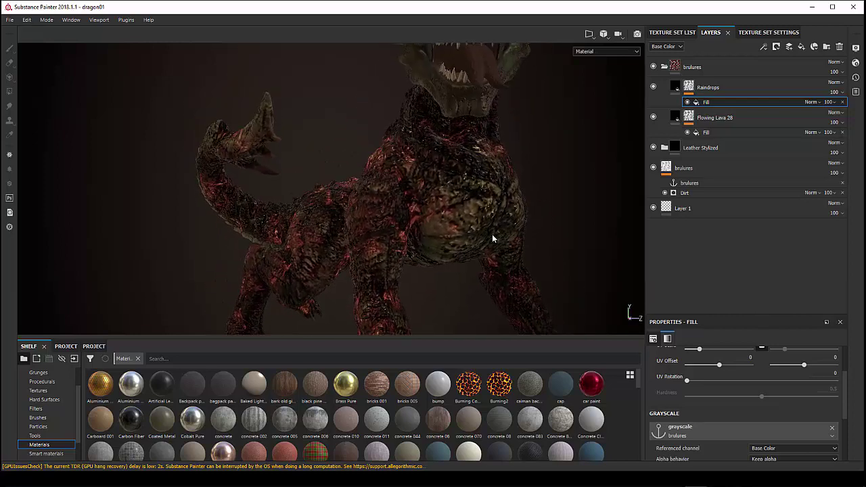
{"action": "mouse_move", "coordinate": [491, 235]}
{"action": "left_mouse_down", "text": "alt"}
{"action": "mouse_move", "coordinate": [444, 261]}
{"action": "mouse_move", "coordinate": [483, 237]}
{"action": "mouse_move", "coordinate": [503, 246]}
{"action": "left_mouse_up", "text": "alt"}
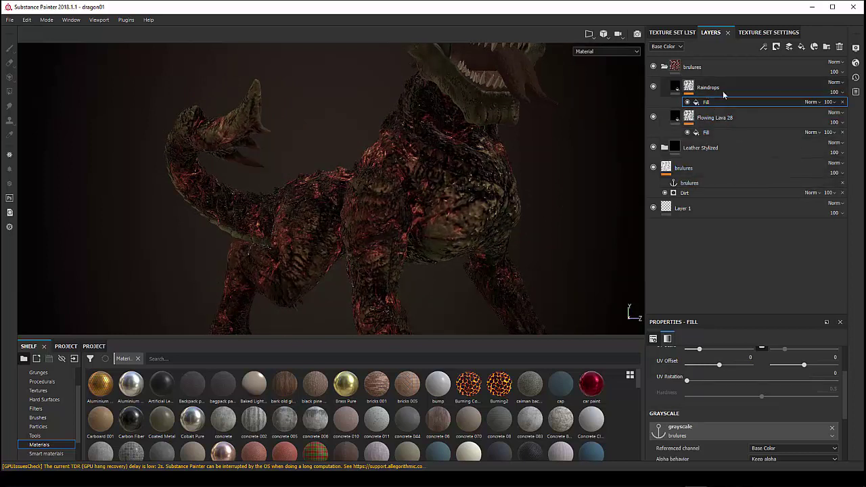
{"action": "mouse_move", "coordinate": [444, 247]}
{"action": "left_mouse_down", "text": "alt"}
{"action": "mouse_move", "coordinate": [476, 228]}
{"action": "mouse_move", "coordinate": [618, 236]}
{"action": "mouse_move", "coordinate": [568, 274]}
{"action": "mouse_move", "coordinate": [458, 232]}
{"action": "left_mouse_up", "text": "alt"}
Lower the Dirt generator's Dirt Level to 0.66 and Dirt Contrast to 0.6
{"action": "left_click", "coordinate": [698, 195]}
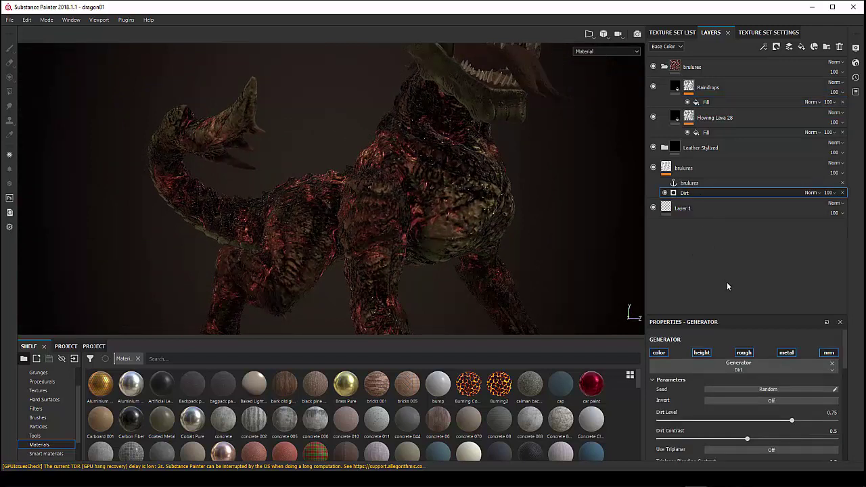
{"action": "scroll", "coordinate": [725, 386], "scroll_direction": "down", "scroll_amount": 3}
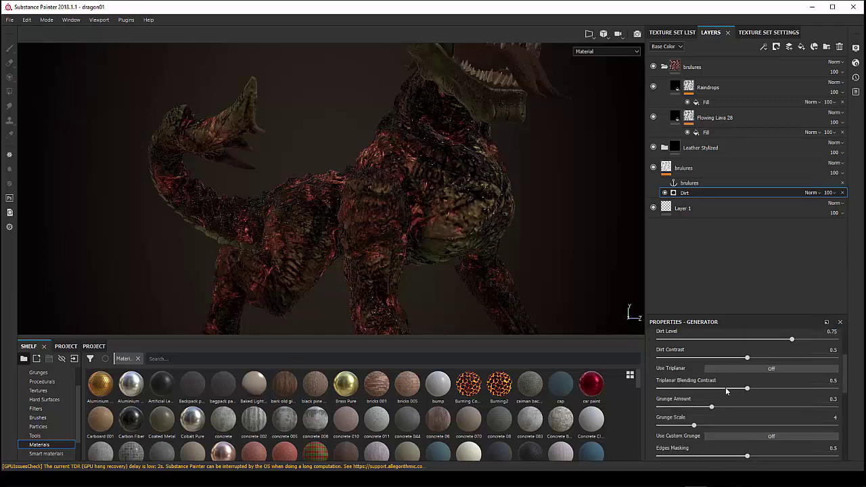
{"action": "scroll", "coordinate": [725, 386], "scroll_direction": "up", "scroll_amount": 2}
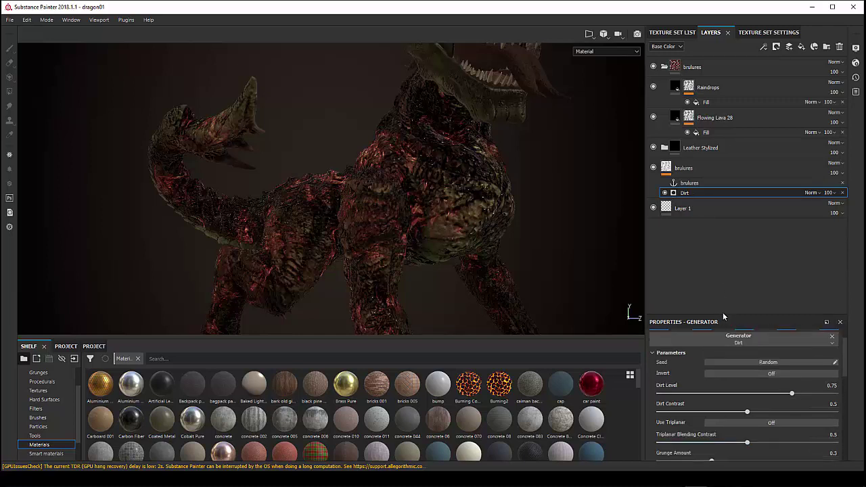
{"action": "left_click_drag", "start_coordinate": [723, 313], "coordinate": [723, 233]}
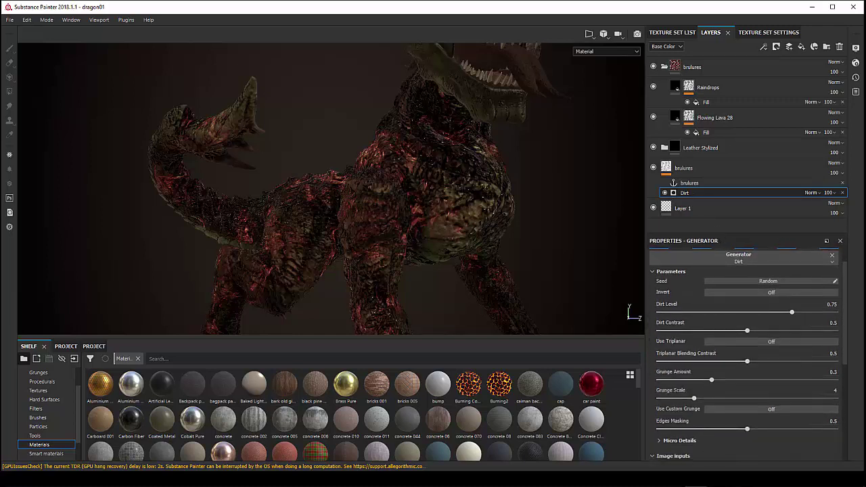
{"action": "scroll", "coordinate": [744, 311], "scroll_direction": "up", "scroll_amount": 2}
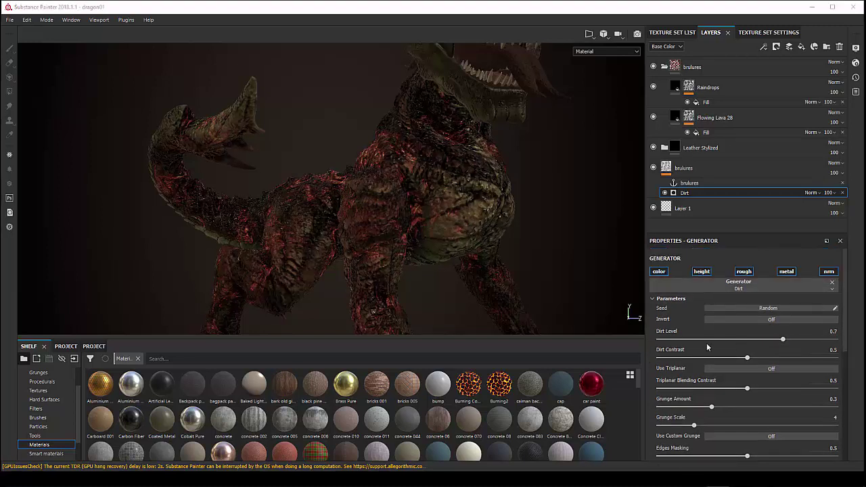
{"action": "mouse_move", "coordinate": [782, 339]}
{"action": "left_mouse_down"}
{"action": "mouse_move", "coordinate": [767, 345]}
{"action": "mouse_move", "coordinate": [775, 340]}
{"action": "left_mouse_up"}
{"action": "mouse_move", "coordinate": [518, 264]}
{"action": "left_mouse_down", "text": "alt"}
{"action": "mouse_move", "coordinate": [472, 248]}
{"action": "mouse_move", "coordinate": [401, 242]}
{"action": "mouse_move", "coordinate": [410, 251]}
{"action": "mouse_move", "coordinate": [394, 234]}
{"action": "mouse_move", "coordinate": [468, 255]}
{"action": "mouse_move", "coordinate": [406, 194]}
{"action": "left_mouse_up", "text": "alt"}
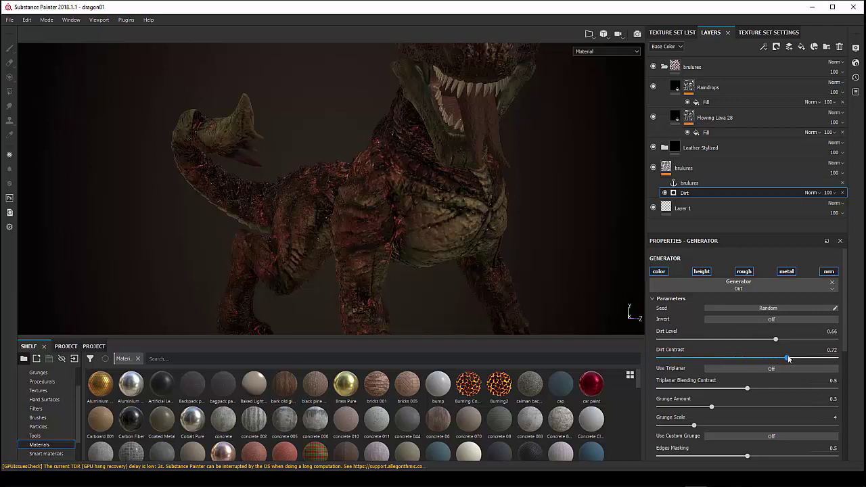
{"action": "mouse_move", "coordinate": [788, 358]}
{"action": "left_mouse_down"}
{"action": "mouse_move", "coordinate": [692, 358]}
{"action": "mouse_move", "coordinate": [764, 358]}
{"action": "left_mouse_up"}
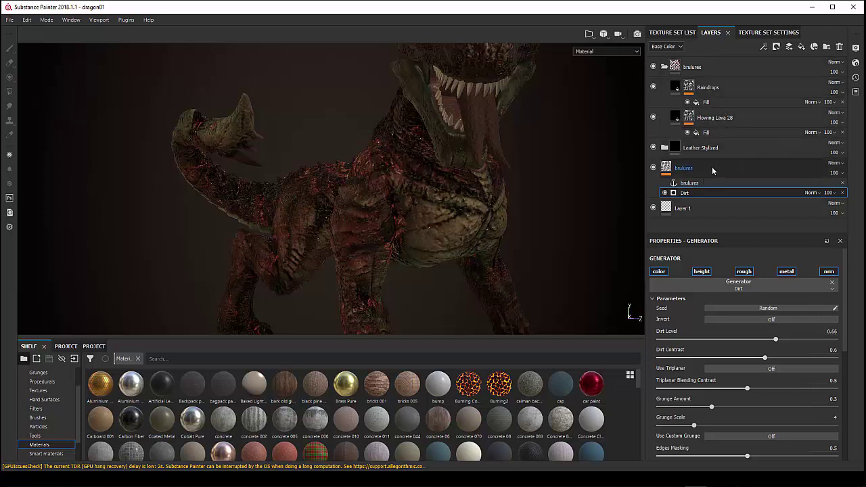
{"action": "left_click", "coordinate": [709, 168]}
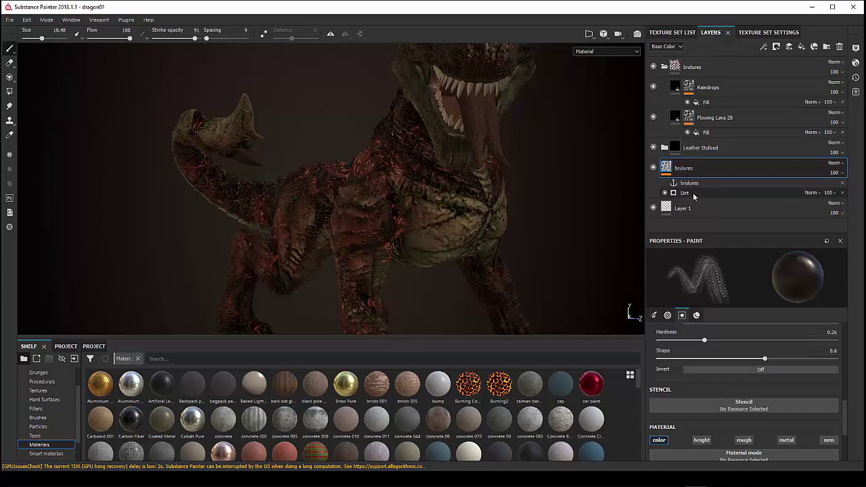
Add a Paint effect to brulures between its anchor point and Dirt, then show the layer again
{"action": "left_click", "coordinate": [653, 168]}
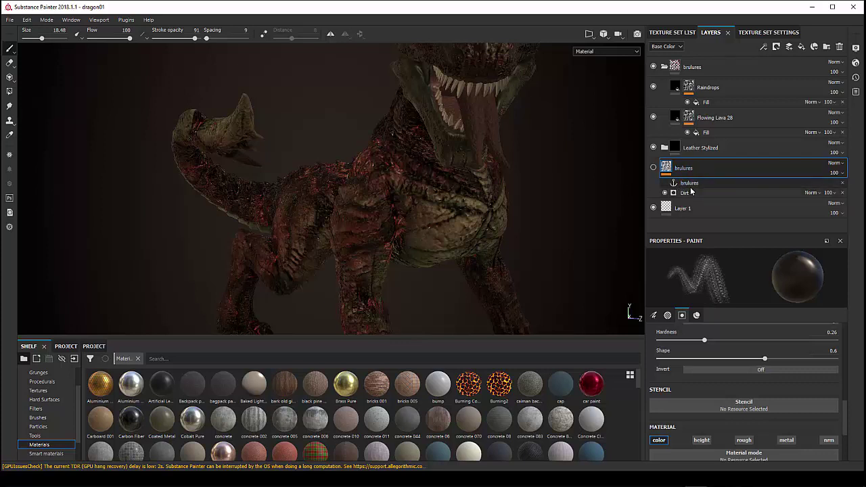
{"action": "right_click", "coordinate": [696, 170]}
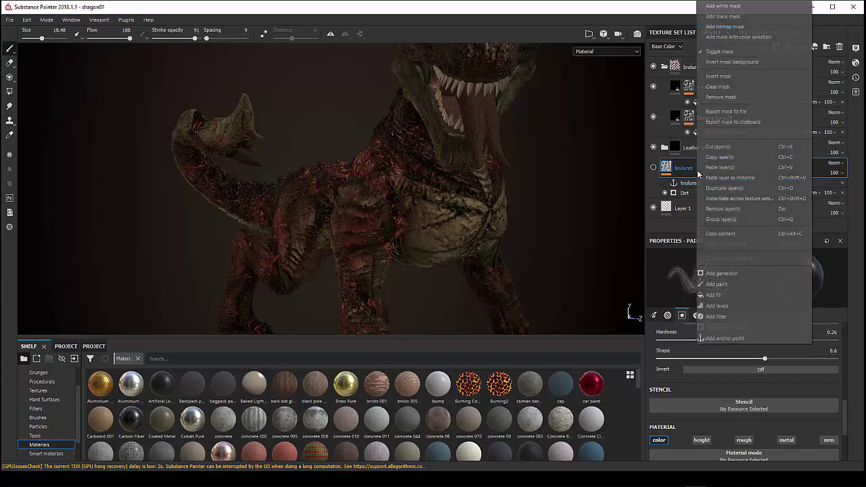
{"action": "left_click", "coordinate": [730, 284]}
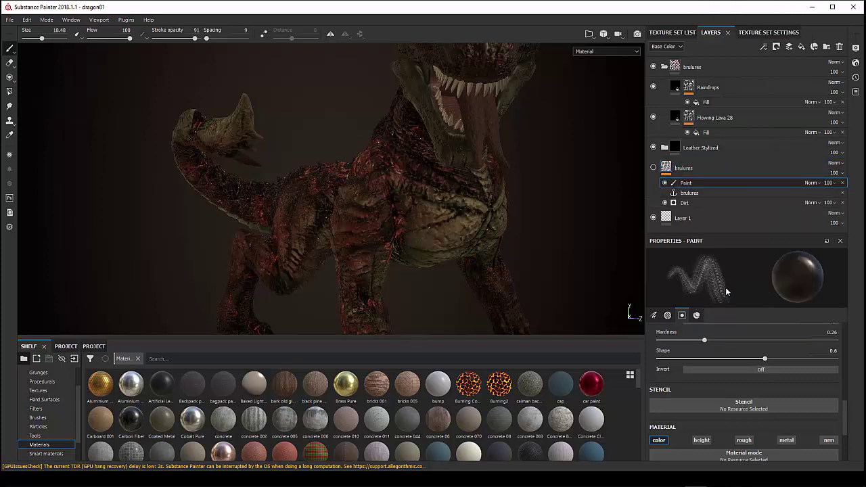
{"action": "left_click_drag", "start_coordinate": [700, 186], "coordinate": [698, 197]}
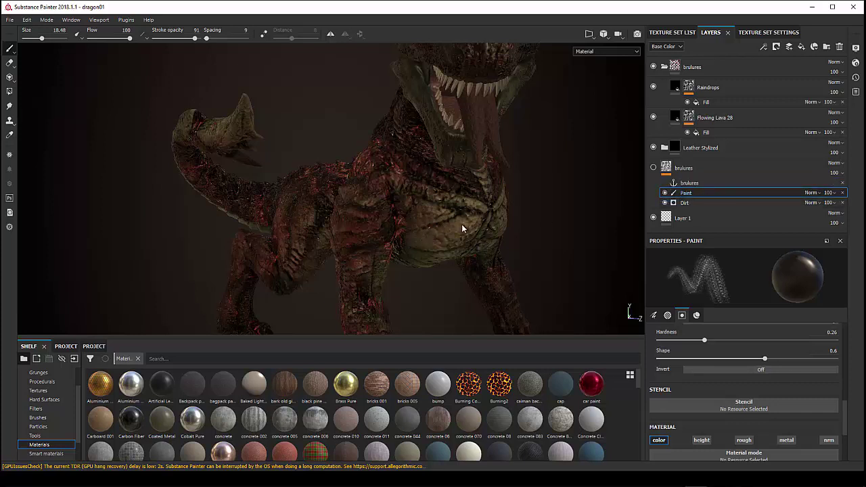
{"action": "left_click_drag", "start_coordinate": [462, 225], "coordinate": [444, 236]}
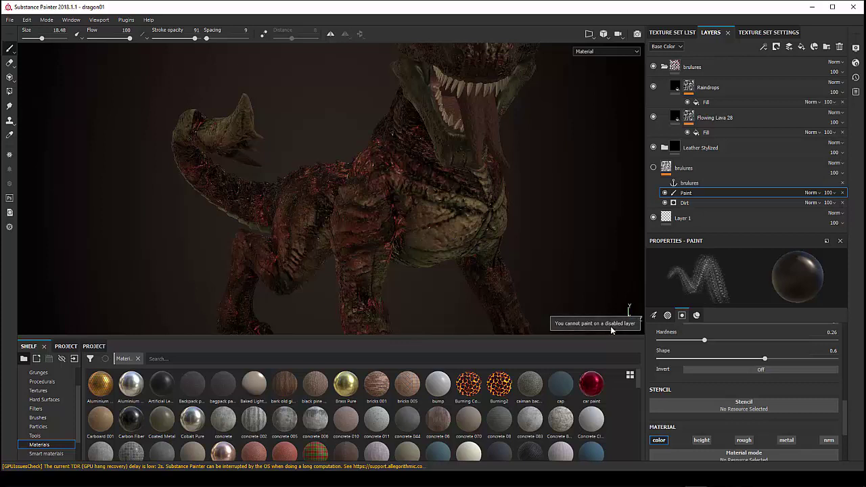
{"action": "left_click", "coordinate": [653, 168]}
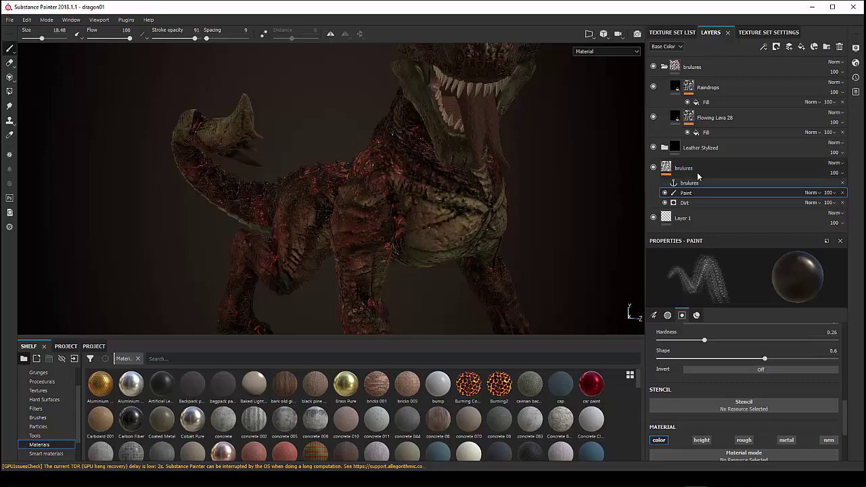
{"action": "left_click", "coordinate": [697, 175]}
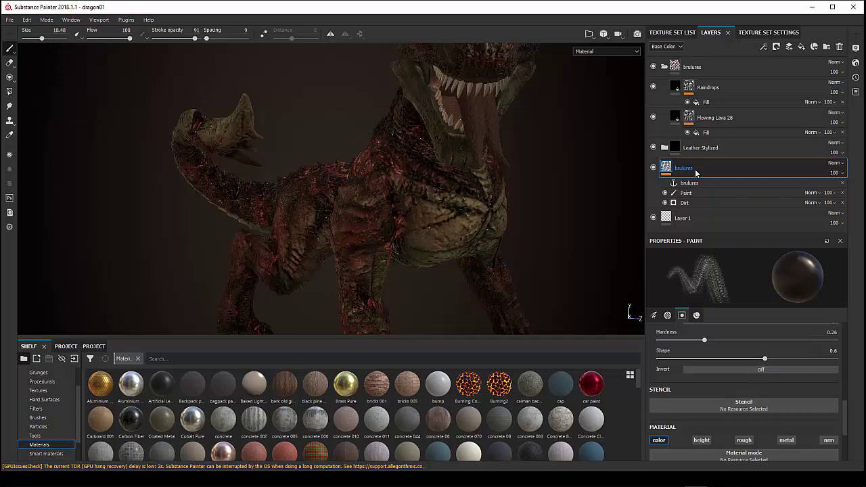
{"action": "key", "text": "Return"}
Switch the brush alpha to Alpha Cracks 02
{"action": "scroll", "coordinate": [745, 326], "scroll_direction": "down", "scroll_amount": 2}
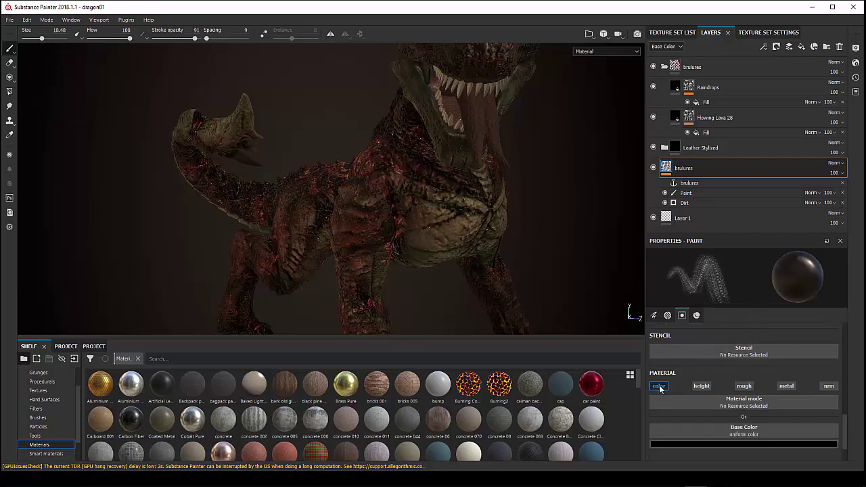
{"action": "left_click_drag", "start_coordinate": [658, 280], "coordinate": [700, 287]}
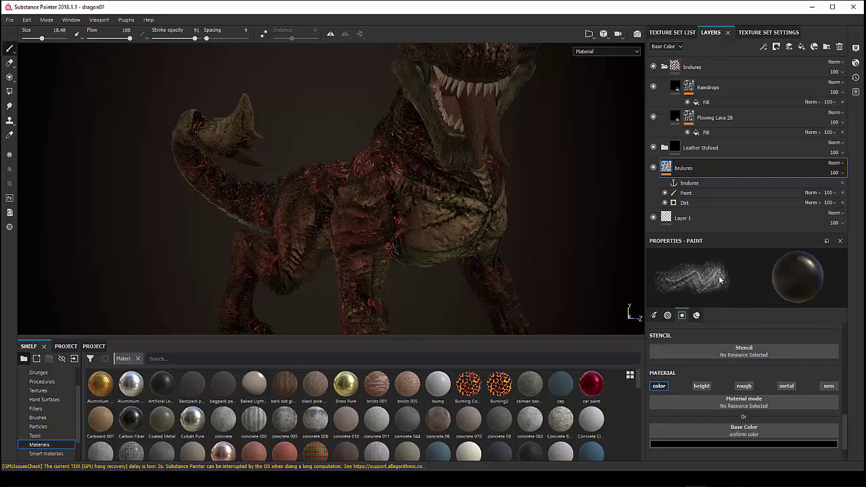
{"action": "left_click", "coordinate": [667, 316]}
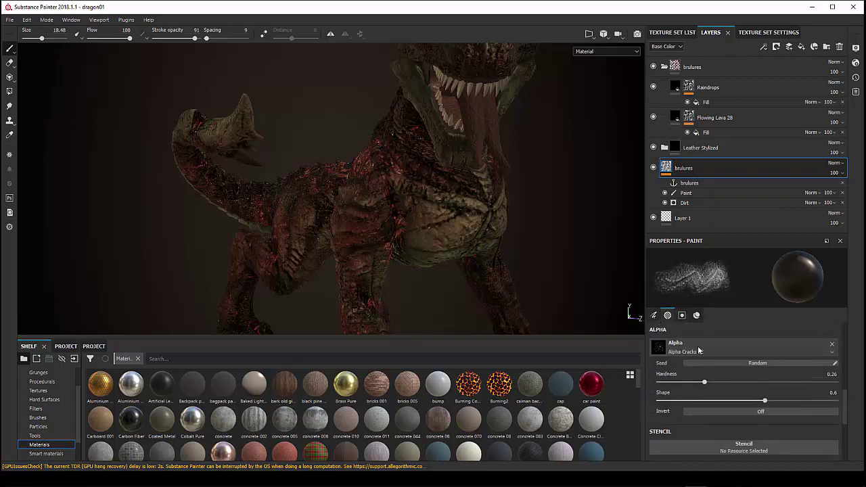
{"action": "left_click", "coordinate": [700, 351]}
{"action": "left_click", "coordinate": [759, 380]}
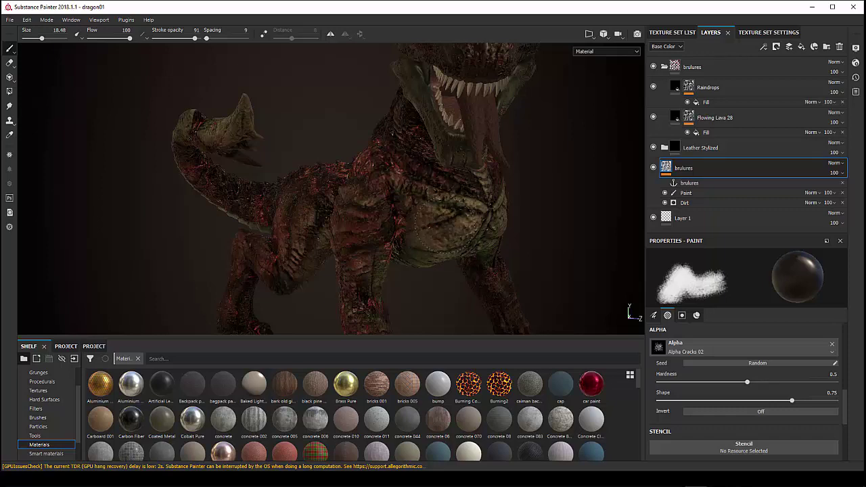
{"action": "left_click_drag", "start_coordinate": [416, 210], "coordinate": [403, 201], "text": "alt"}
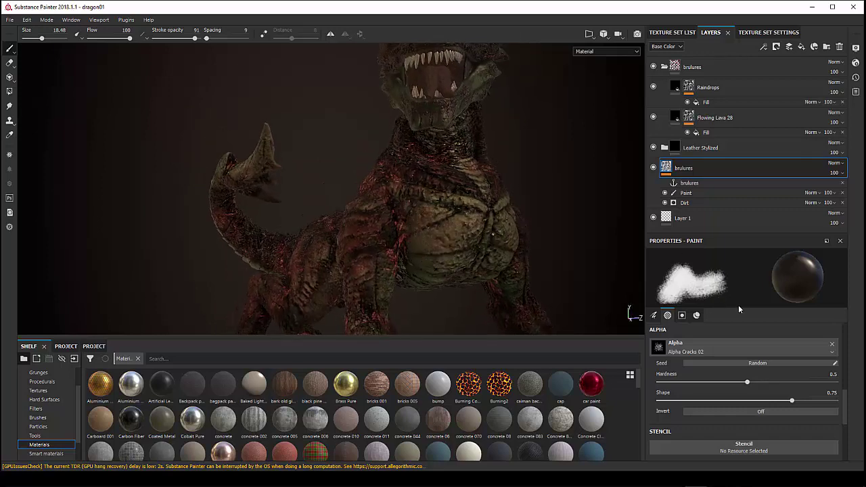
Set the Base Color of the brulures layer's Paint effect to pure white
{"action": "left_click", "coordinate": [686, 193]}
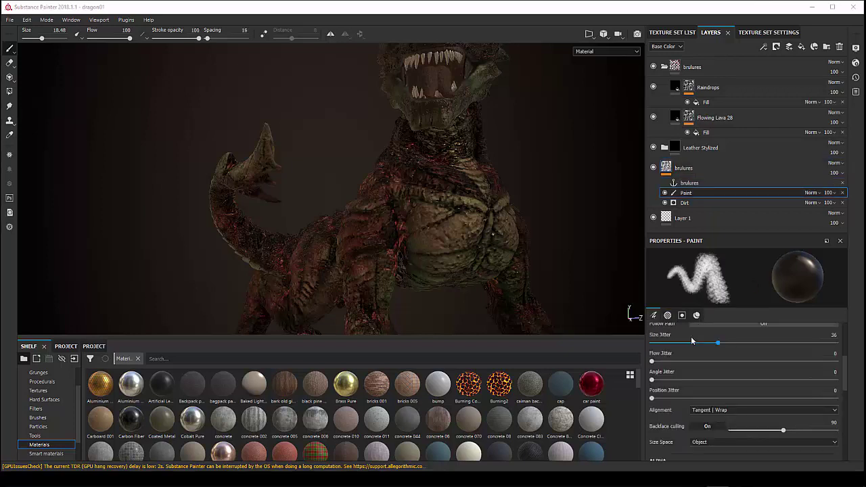
{"action": "scroll", "coordinate": [725, 409], "scroll_direction": "down", "scroll_amount": 3}
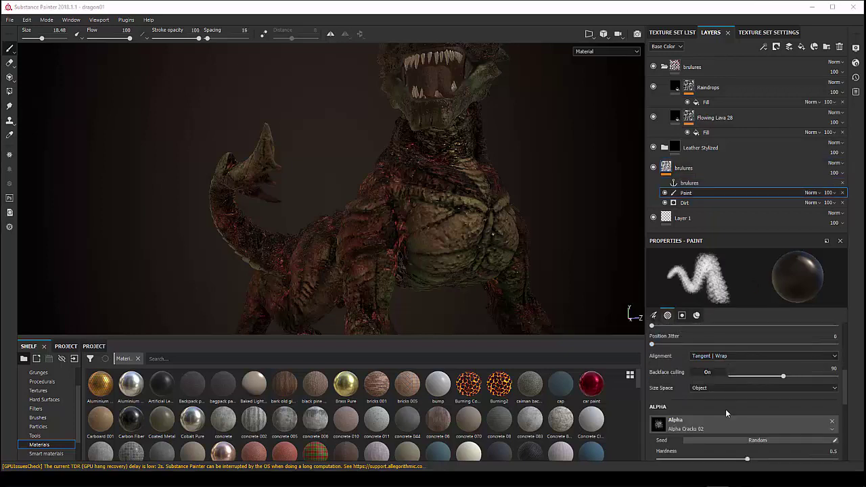
{"action": "scroll", "coordinate": [725, 409], "scroll_direction": "down", "scroll_amount": 3}
{"action": "scroll", "coordinate": [725, 409], "scroll_direction": "down", "scroll_amount": 3}
{"action": "scroll", "coordinate": [725, 410], "scroll_direction": "down", "scroll_amount": 2}
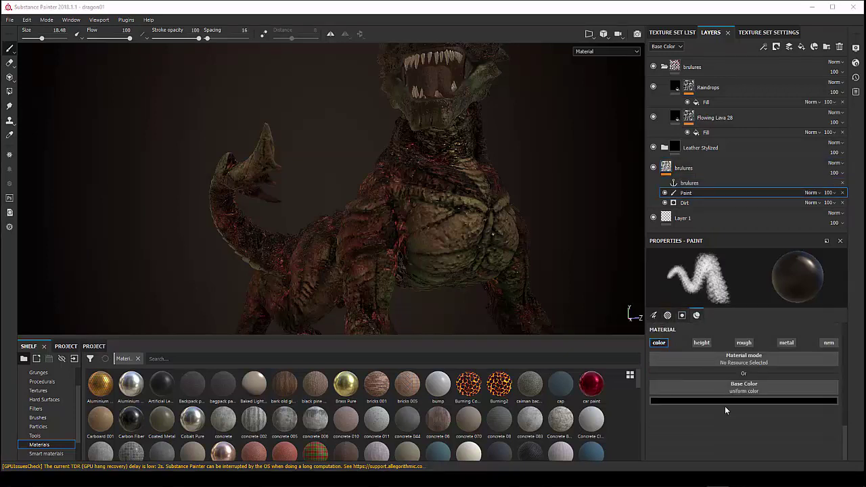
{"action": "left_click", "coordinate": [727, 401]}
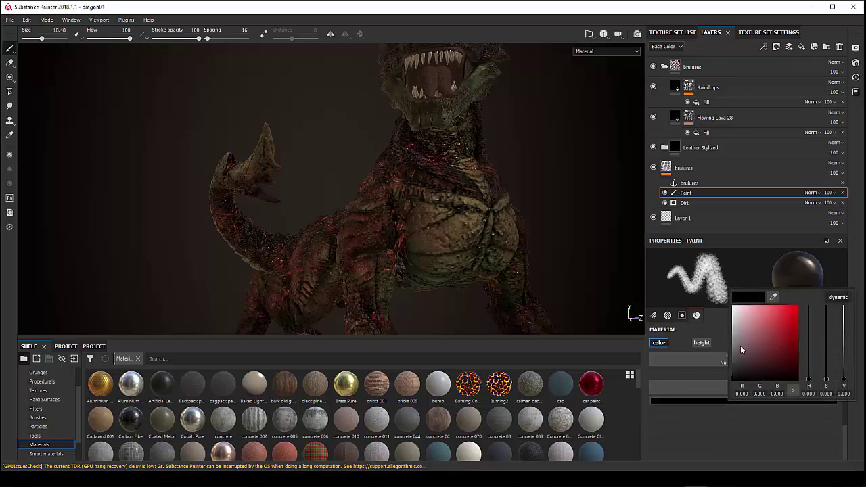
{"action": "left_click_drag", "start_coordinate": [740, 346], "coordinate": [717, 302]}
{"action": "left_click", "coordinate": [708, 434]}
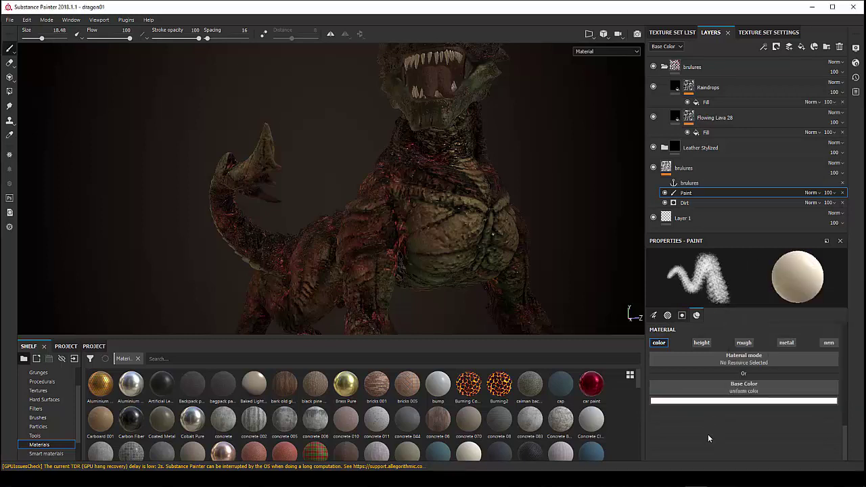
{"action": "scroll", "coordinate": [729, 420], "scroll_direction": "up", "scroll_amount": 2}
{"action": "scroll", "coordinate": [725, 413], "scroll_direction": "up", "scroll_amount": 2}
{"action": "scroll", "coordinate": [726, 413], "scroll_direction": "up", "scroll_amount": 2}
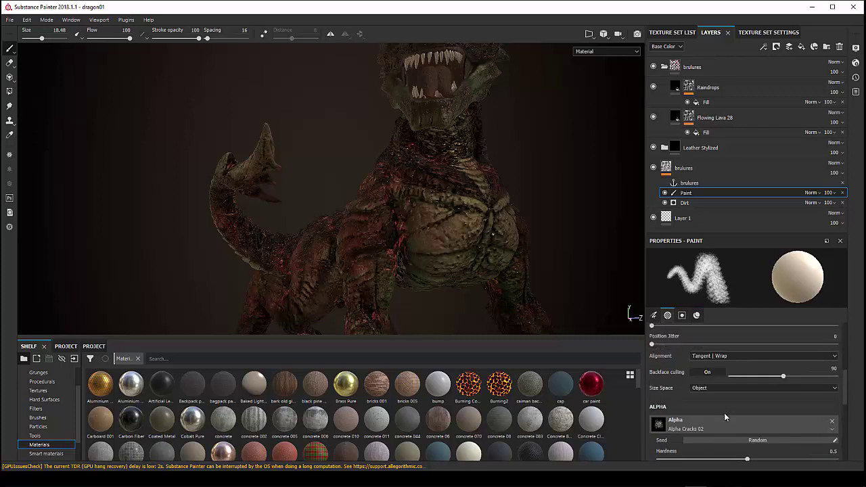
{"action": "scroll", "coordinate": [724, 413], "scroll_direction": "up", "scroll_amount": 2}
{"action": "scroll", "coordinate": [719, 415], "scroll_direction": "up", "scroll_amount": 1}
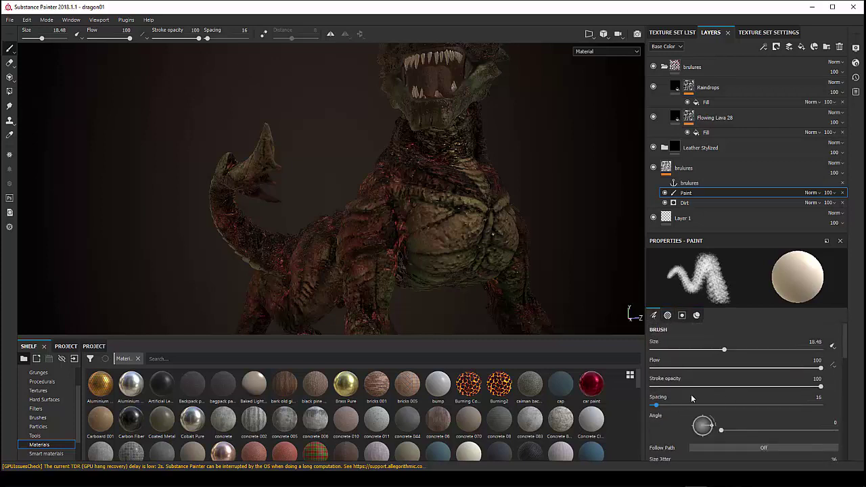
Paint trial strokes across the dragon's chest, then undo them
{"action": "left_click", "coordinate": [428, 225]}
{"action": "mouse_move", "coordinate": [431, 220]}
{"action": "left_mouse_down"}
{"action": "mouse_move", "coordinate": [460, 223]}
{"action": "mouse_move", "coordinate": [433, 207]}
{"action": "mouse_move", "coordinate": [422, 230]}
{"action": "mouse_move", "coordinate": [443, 251]}
{"action": "left_mouse_up"}
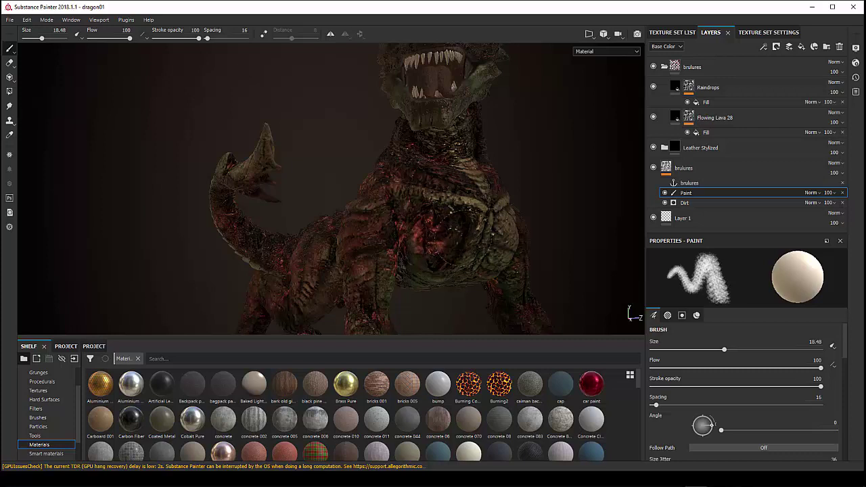
{"action": "mouse_move", "coordinate": [447, 220]}
{"action": "left_mouse_down"}
{"action": "mouse_move", "coordinate": [497, 203]}
{"action": "mouse_move", "coordinate": [467, 267]}
{"action": "mouse_move", "coordinate": [427, 277]}
{"action": "mouse_move", "coordinate": [431, 243]}
{"action": "mouse_move", "coordinate": [413, 217]}
{"action": "mouse_move", "coordinate": [359, 211]}
{"action": "left_mouse_up"}
{"action": "key", "text": "ctrl+z"}
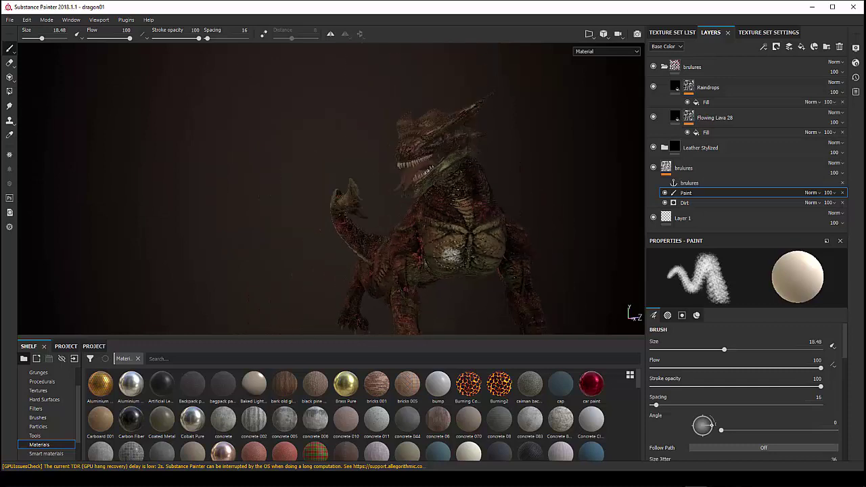
Set brush size to 9.6 and stroke opacity to 74, then paint a white crack on the chest
{"action": "scroll", "coordinate": [447, 253], "scroll_direction": "up", "scroll_amount": 5}
{"action": "scroll", "coordinate": [446, 254], "scroll_direction": "up", "scroll_amount": 3}
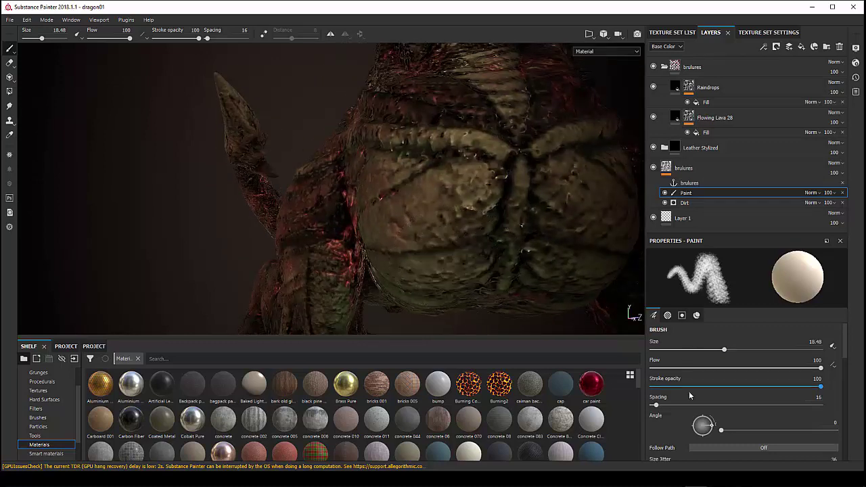
{"action": "left_click_drag", "start_coordinate": [711, 350], "coordinate": [703, 349]}
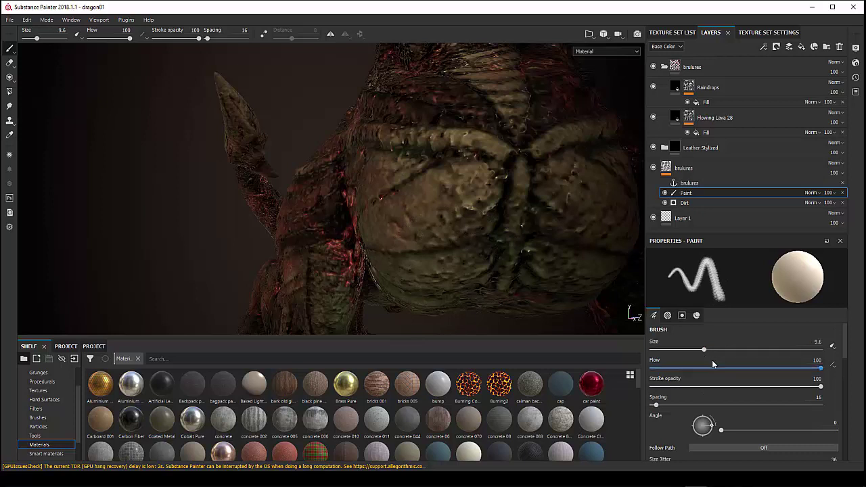
{"action": "left_click_drag", "start_coordinate": [820, 386], "coordinate": [773, 386]}
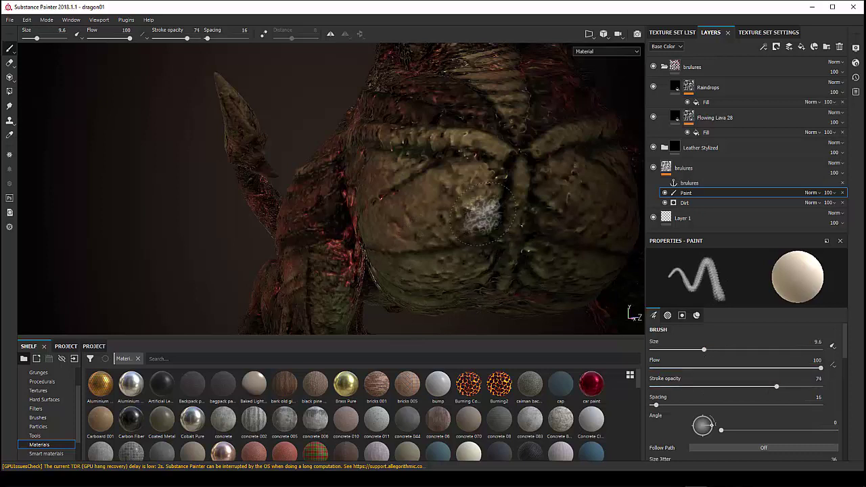
{"action": "mouse_move", "coordinate": [464, 146]}
{"action": "left_mouse_down"}
{"action": "mouse_move", "coordinate": [452, 170]}
{"action": "mouse_move", "coordinate": [361, 166]}
{"action": "left_mouse_up"}
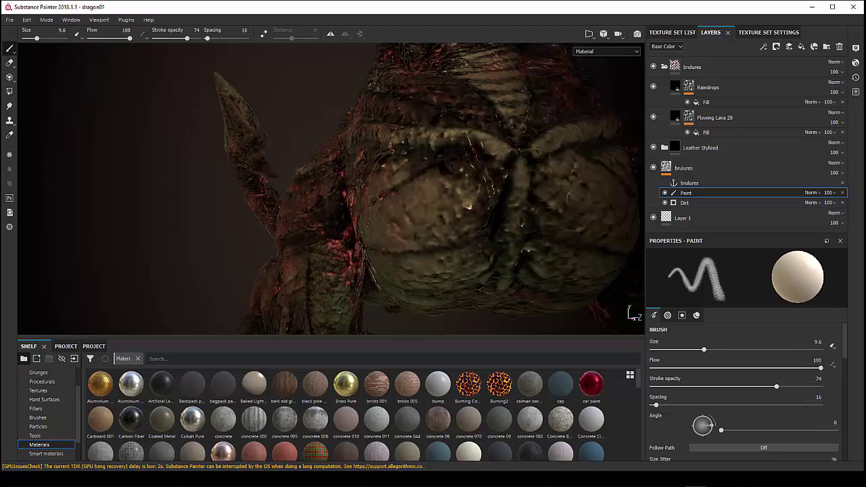
Orbit around the dragon to inspect the jaws, chest, right side and tail
{"action": "mouse_move", "coordinate": [365, 197]}
{"action": "left_mouse_down", "text": "alt"}
{"action": "mouse_move", "coordinate": [352, 157]}
{"action": "mouse_move", "coordinate": [400, 166]}
{"action": "mouse_move", "coordinate": [398, 159]}
{"action": "mouse_move", "coordinate": [396, 181]}
{"action": "left_mouse_up", "text": "alt"}
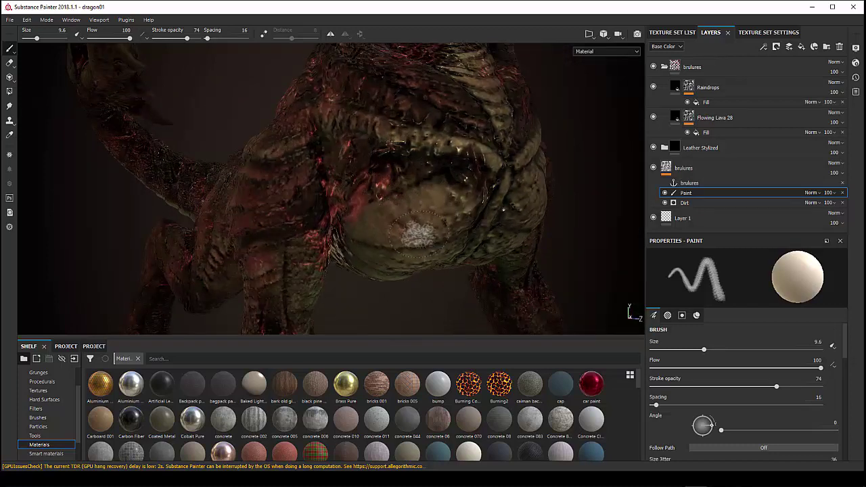
{"action": "mouse_move", "coordinate": [419, 230]}
{"action": "left_mouse_down", "text": "alt"}
{"action": "mouse_move", "coordinate": [386, 183]}
{"action": "mouse_move", "coordinate": [341, 236]}
{"action": "mouse_move", "coordinate": [399, 170]}
{"action": "mouse_move", "coordinate": [398, 332]}
{"action": "mouse_move", "coordinate": [473, 196]}
{"action": "mouse_move", "coordinate": [524, 229]}
{"action": "mouse_move", "coordinate": [514, 290]}
{"action": "mouse_move", "coordinate": [504, 264]}
{"action": "mouse_move", "coordinate": [502, 174]}
{"action": "mouse_move", "coordinate": [507, 196]}
{"action": "left_mouse_up", "text": "alt"}
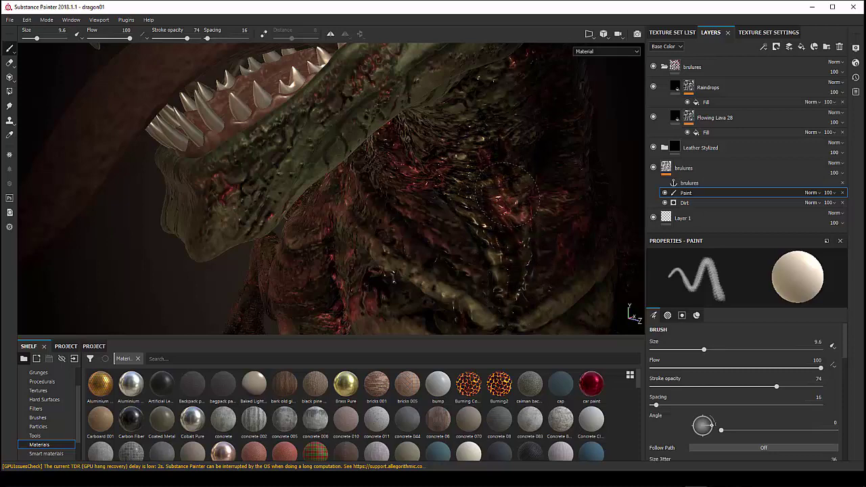
{"action": "mouse_move", "coordinate": [513, 257]}
{"action": "left_mouse_down", "text": "alt"}
{"action": "mouse_move", "coordinate": [518, 217]}
{"action": "mouse_move", "coordinate": [441, 170]}
{"action": "mouse_move", "coordinate": [501, 257]}
{"action": "mouse_move", "coordinate": [419, 236]}
{"action": "left_mouse_up", "text": "alt"}
{"action": "scroll", "coordinate": [501, 257], "scroll_direction": "down", "scroll_amount": 4}
{"action": "scroll", "coordinate": [501, 257], "scroll_direction": "down", "scroll_amount": 3}
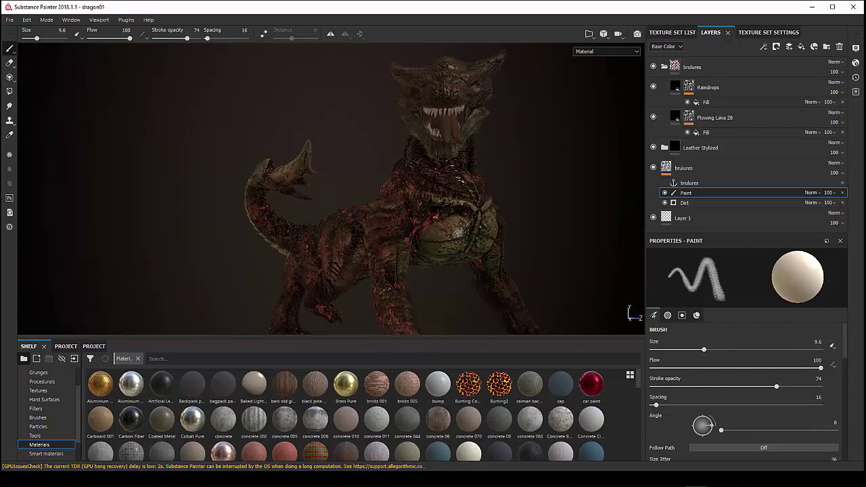
{"action": "mouse_move", "coordinate": [507, 224]}
{"action": "left_mouse_down", "text": "alt"}
{"action": "mouse_move", "coordinate": [483, 246]}
{"action": "mouse_move", "coordinate": [466, 226]}
{"action": "mouse_move", "coordinate": [532, 235]}
{"action": "mouse_move", "coordinate": [497, 223]}
{"action": "mouse_move", "coordinate": [428, 247]}
{"action": "left_mouse_up", "text": "alt"}
{"action": "scroll", "coordinate": [467, 226], "scroll_direction": "up", "scroll_amount": 3}
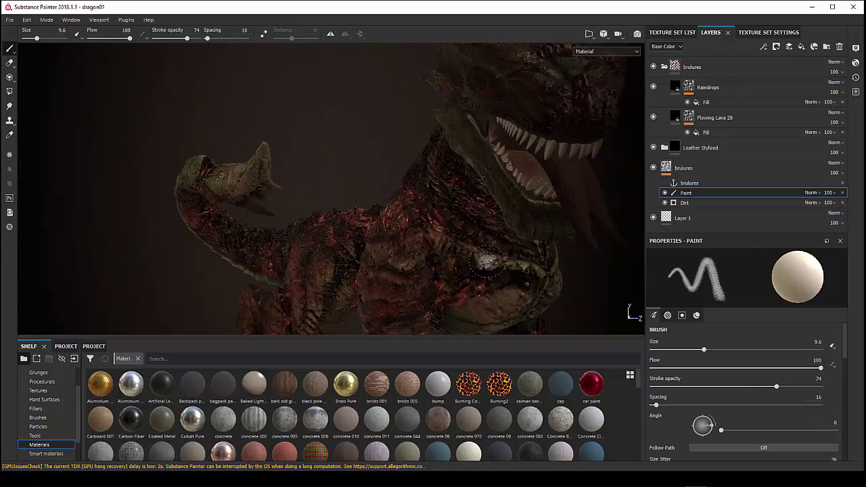
{"action": "middle_click_drag", "start_coordinate": [429, 248], "coordinate": [416, 223], "text": "alt"}
{"action": "left_click_drag", "start_coordinate": [417, 223], "coordinate": [436, 216], "text": "alt"}
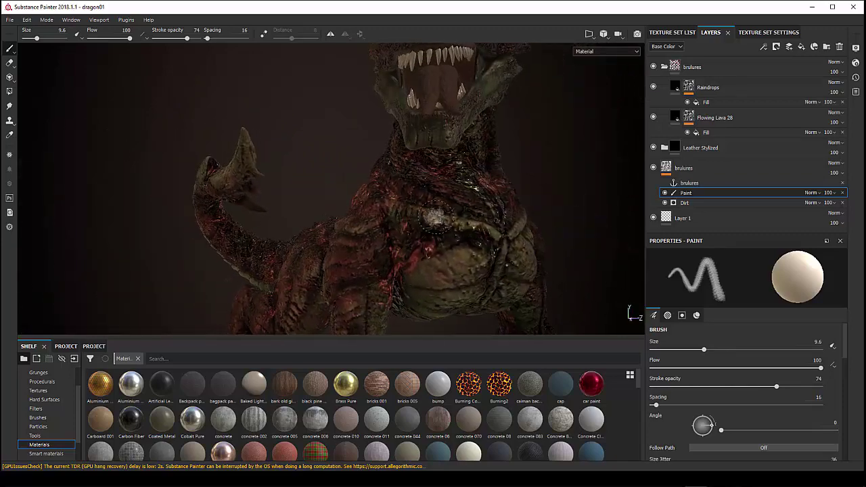
Group the Raindrops and Flowing Lava 28 layers into a new folder
{"action": "left_click", "coordinate": [722, 91]}
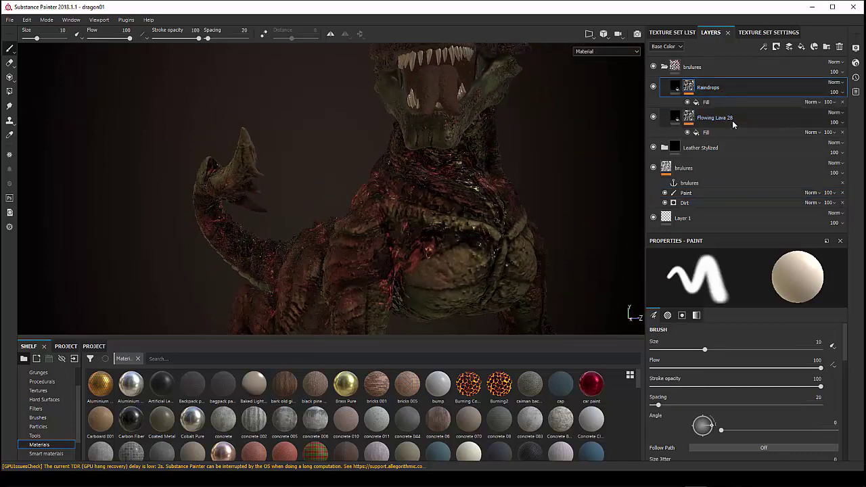
{"action": "left_click", "coordinate": [738, 119], "text": "ctrl"}
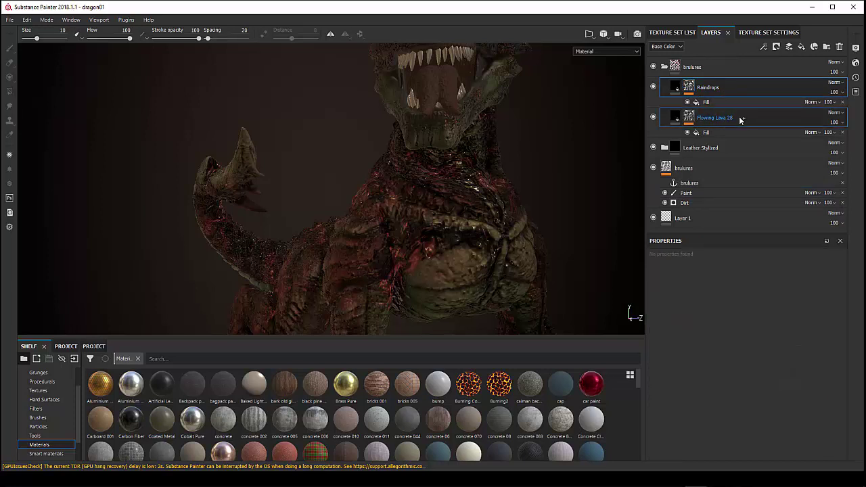
{"action": "right_click", "coordinate": [737, 119]}
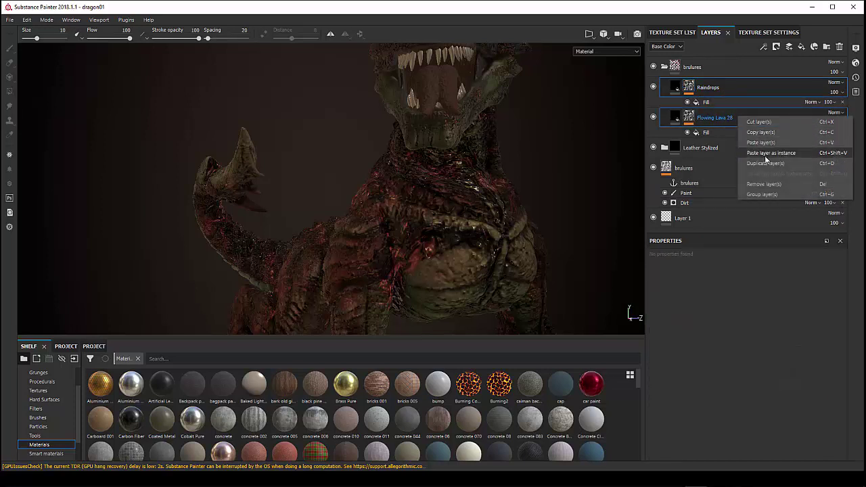
{"action": "left_click", "coordinate": [764, 195]}
Collapse the new folder and rename it 'brulures_visibles'
{"action": "left_click", "coordinate": [689, 92]}
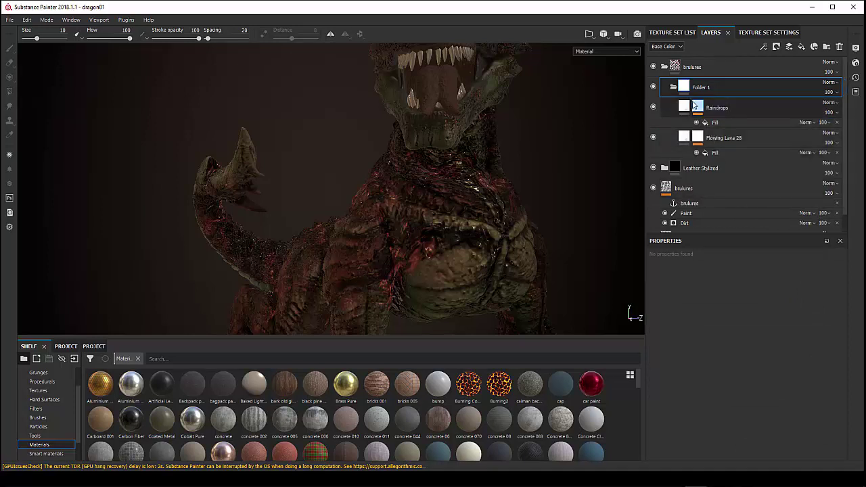
{"action": "left_click", "coordinate": [675, 88]}
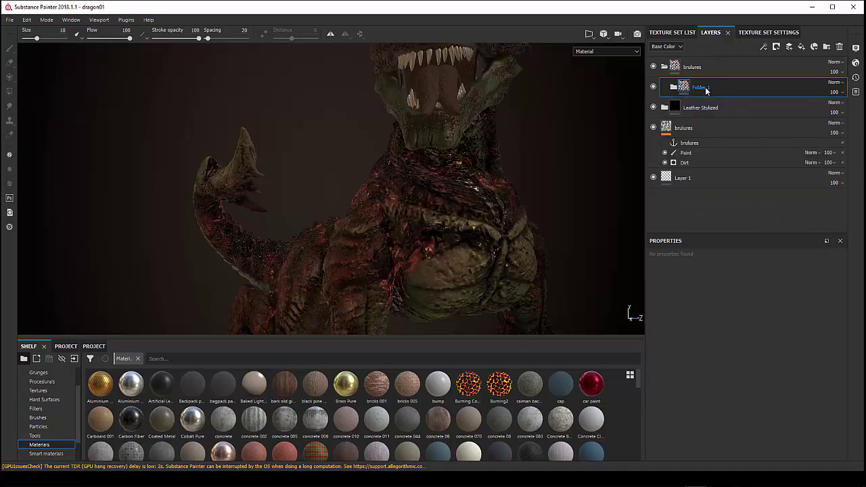
{"action": "double_click", "coordinate": [698, 87]}
{"action": "type", "text": "bru"}
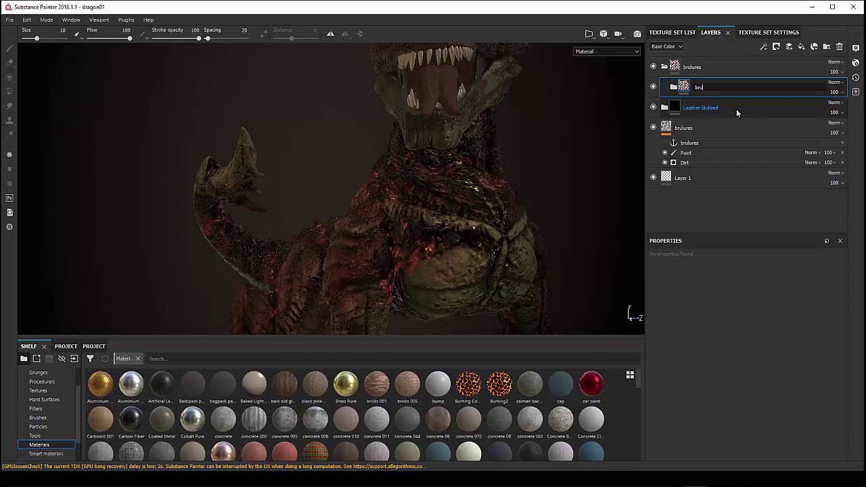
{"action": "type", "text": "lures_visibles"}
{"action": "key", "text": "Return"}
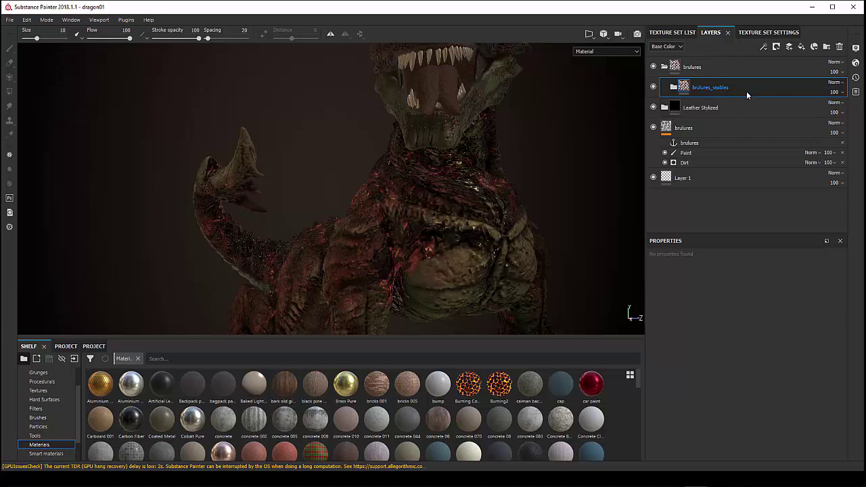
{"action": "double_click", "coordinate": [687, 128]}
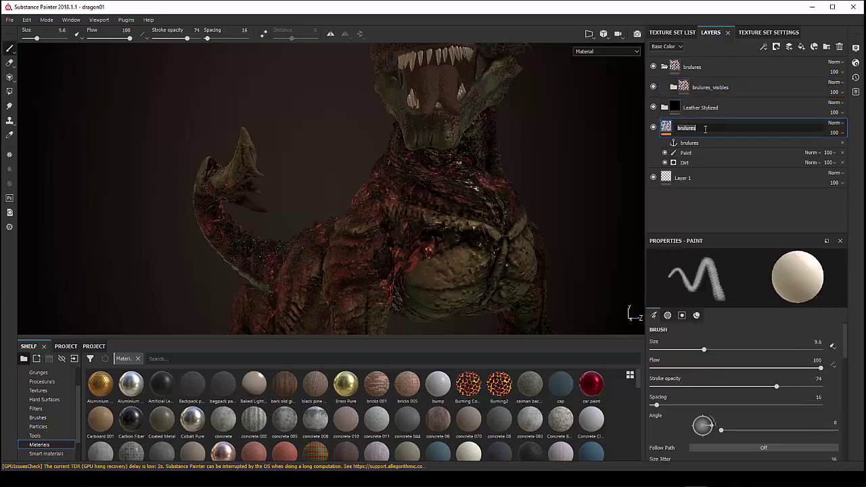
{"action": "key", "text": "Return"}
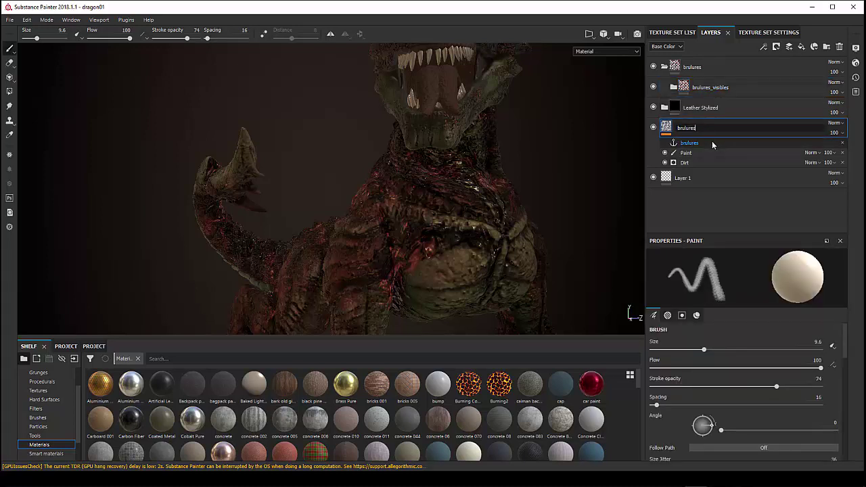
{"action": "left_click", "coordinate": [712, 143]}
{"action": "left_click", "coordinate": [706, 136]}
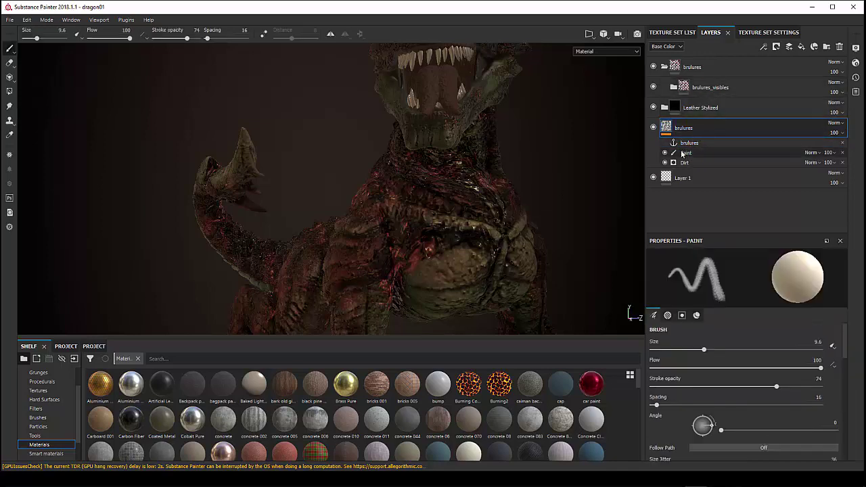
{"action": "mouse_move", "coordinate": [469, 238]}
{"action": "left_mouse_down", "text": "alt"}
{"action": "mouse_move", "coordinate": [625, 252]}
{"action": "mouse_move", "coordinate": [585, 286]}
{"action": "mouse_move", "coordinate": [434, 240]}
{"action": "mouse_move", "coordinate": [479, 239]}
{"action": "mouse_move", "coordinate": [400, 222]}
{"action": "left_mouse_up", "text": "alt"}
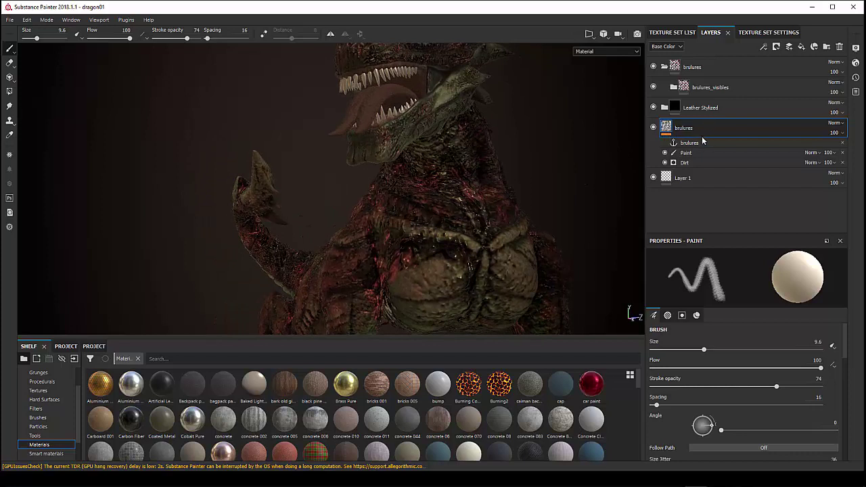
{"action": "left_click", "coordinate": [685, 152]}
{"action": "mouse_move", "coordinate": [406, 242]}
{"action": "left_mouse_down", "text": "alt"}
{"action": "mouse_move", "coordinate": [589, 245]}
{"action": "mouse_move", "coordinate": [406, 251]}
{"action": "mouse_move", "coordinate": [481, 172]}
{"action": "mouse_move", "coordinate": [458, 245]}
{"action": "mouse_move", "coordinate": [543, 228]}
{"action": "mouse_move", "coordinate": [629, 277]}
{"action": "left_mouse_up", "text": "alt"}
{"action": "key", "text": "f"}
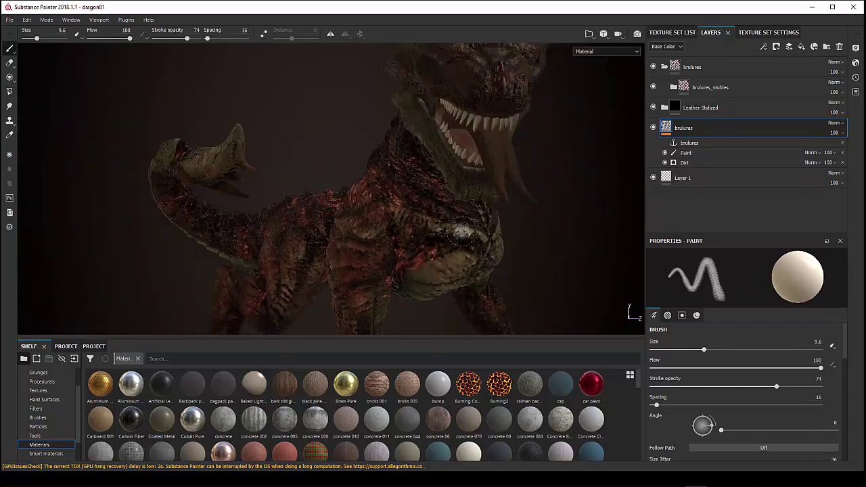